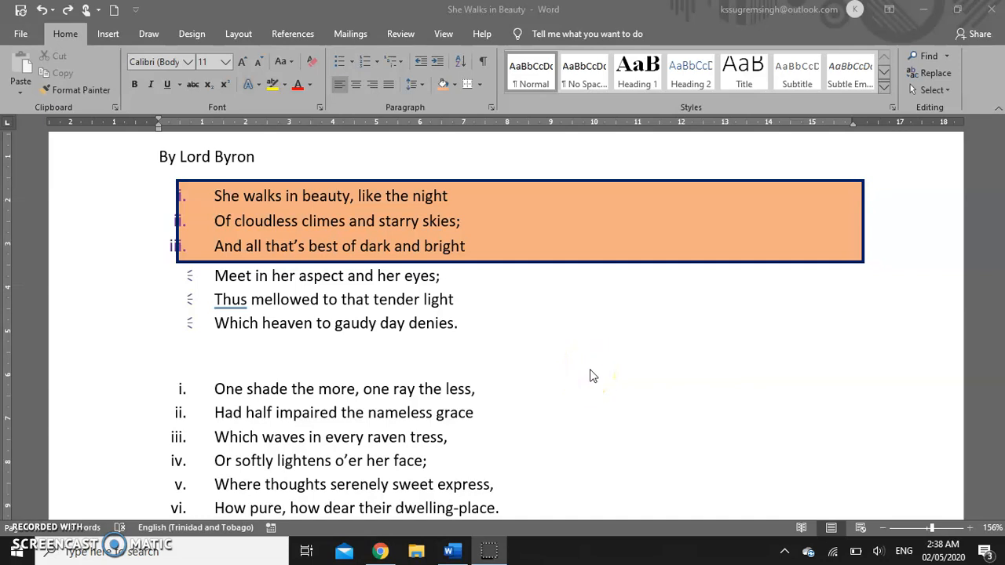
- Select the entire poem and clear all its formatting, removing the numbering and orange box
{"action": "left_click", "coordinate": [651, 326]}
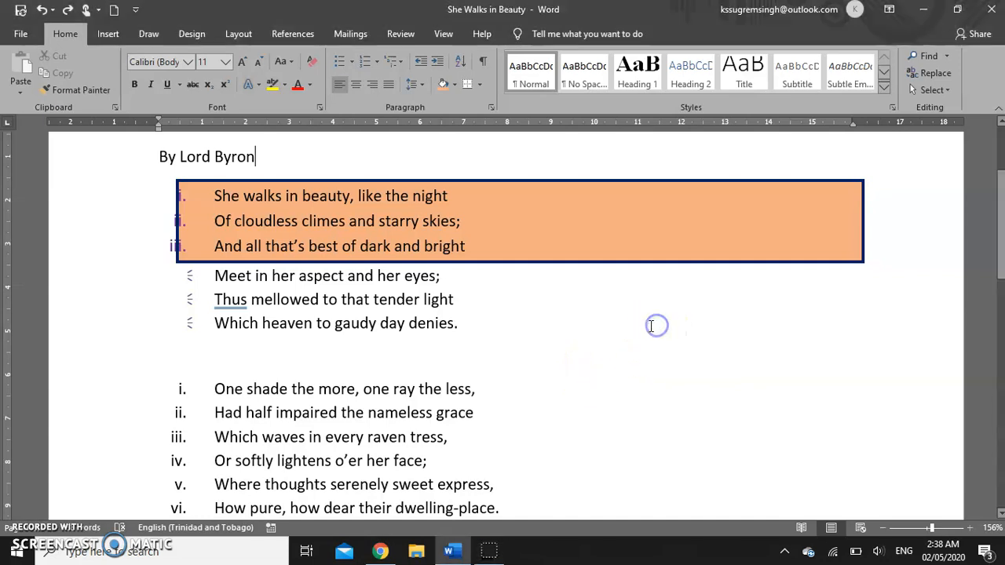
{"action": "key", "text": "ctrl+a"}
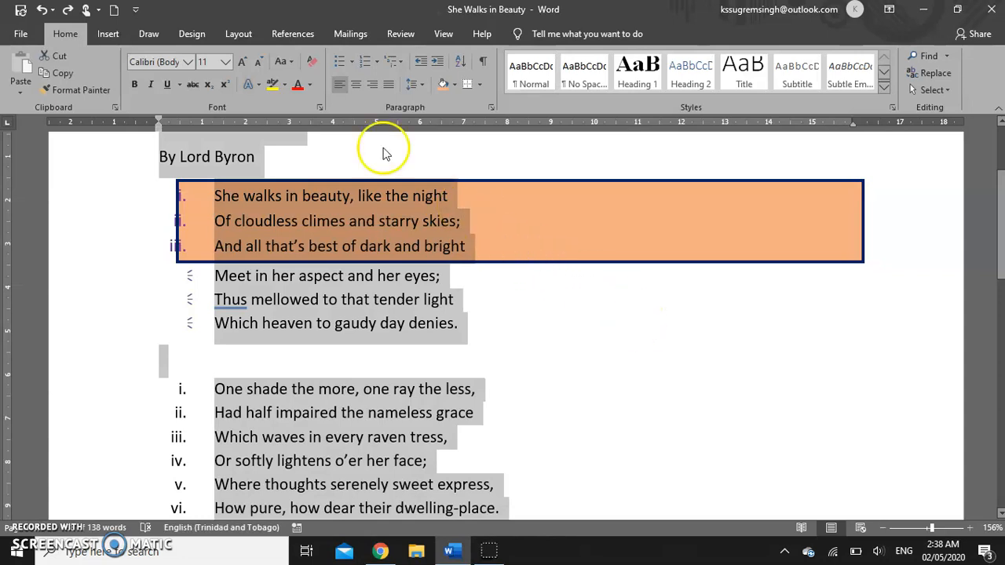
{"action": "left_click", "coordinate": [312, 60]}
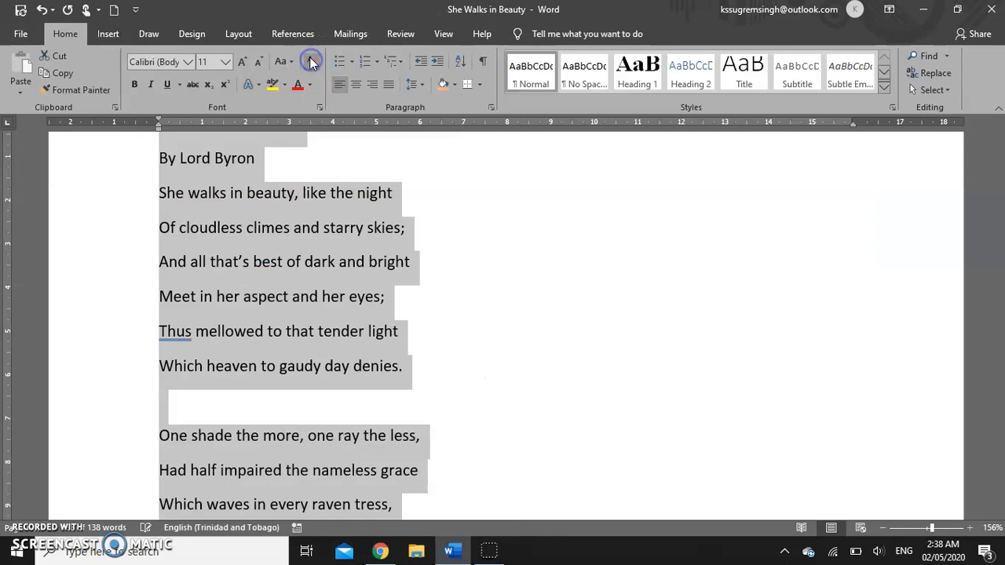
{"action": "scroll", "coordinate": [495, 306], "scroll_direction": "up", "scroll_amount": 3}
{"action": "scroll", "coordinate": [509, 322], "scroll_direction": "down", "scroll_amount": 8}
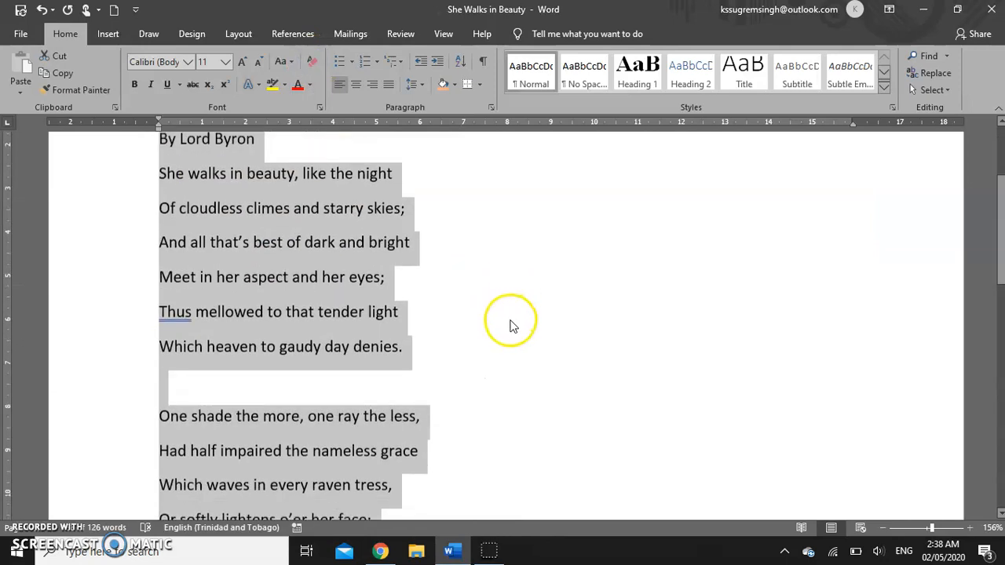
{"action": "scroll", "coordinate": [511, 322], "scroll_direction": "up", "scroll_amount": 10}
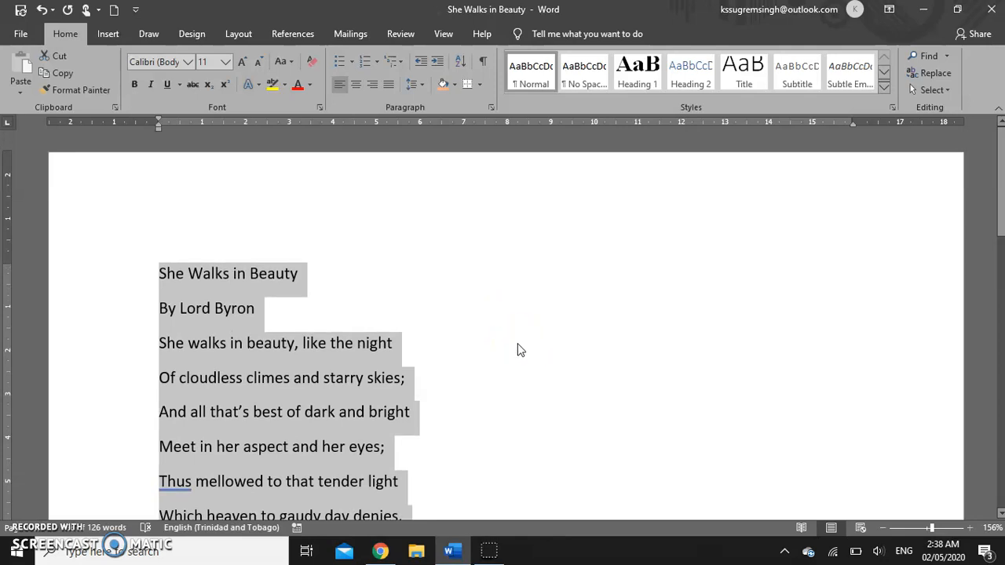
- Join the first three lines into one, adding a comma after 'night'
{"action": "left_click", "coordinate": [515, 347]}
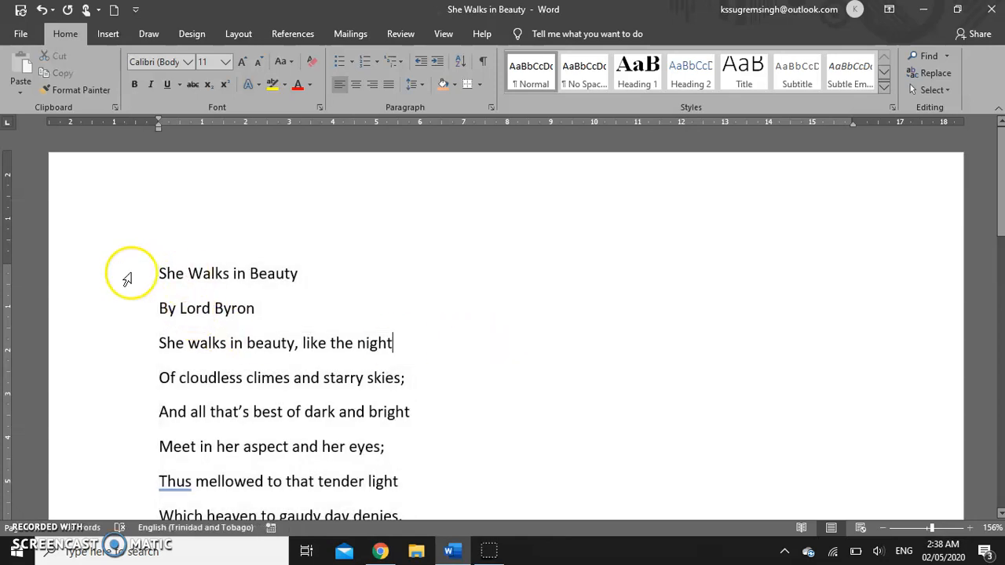
{"action": "left_click", "coordinate": [155, 273]}
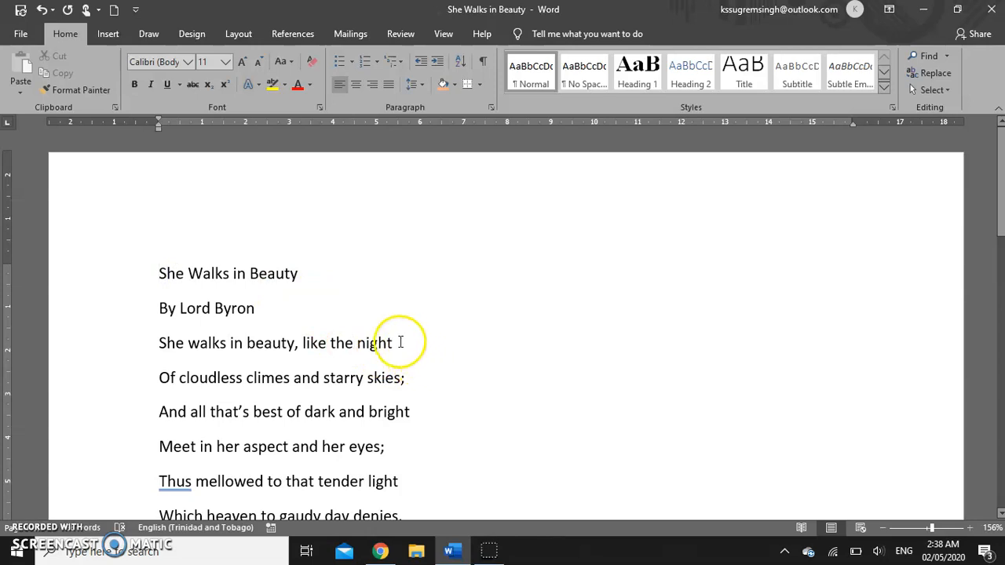
{"action": "scroll", "coordinate": [292, 308], "scroll_direction": "down", "scroll_amount": 2}
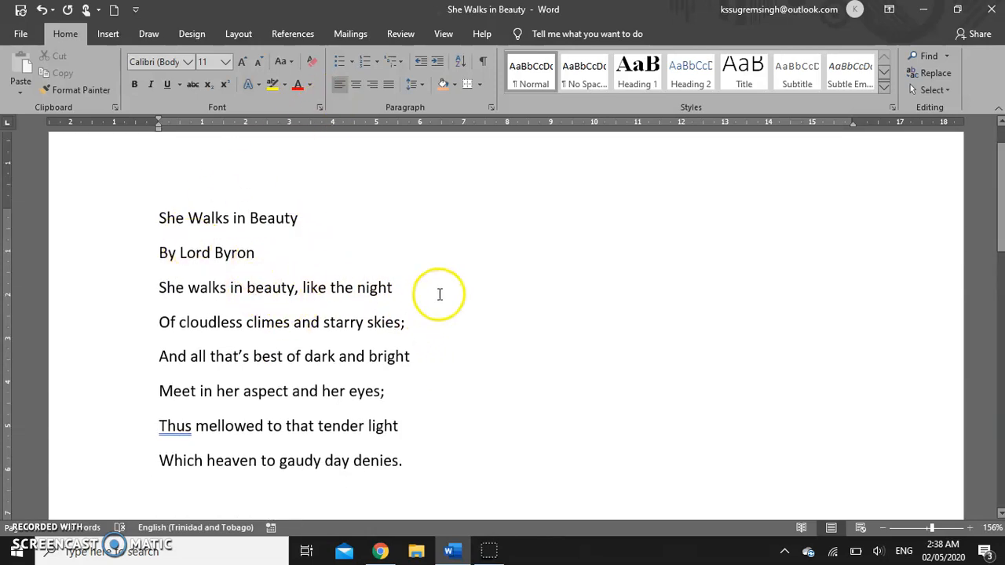
{"action": "left_click", "coordinate": [400, 287]}
{"action": "type", "text": ","}
{"action": "key", "text": "Delete"}
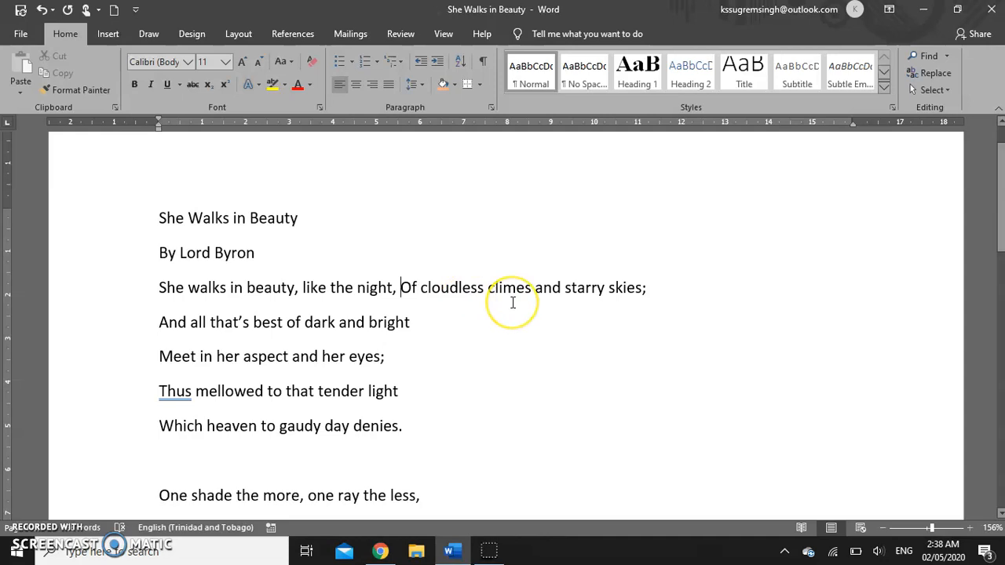
{"action": "left_click", "coordinate": [667, 288]}
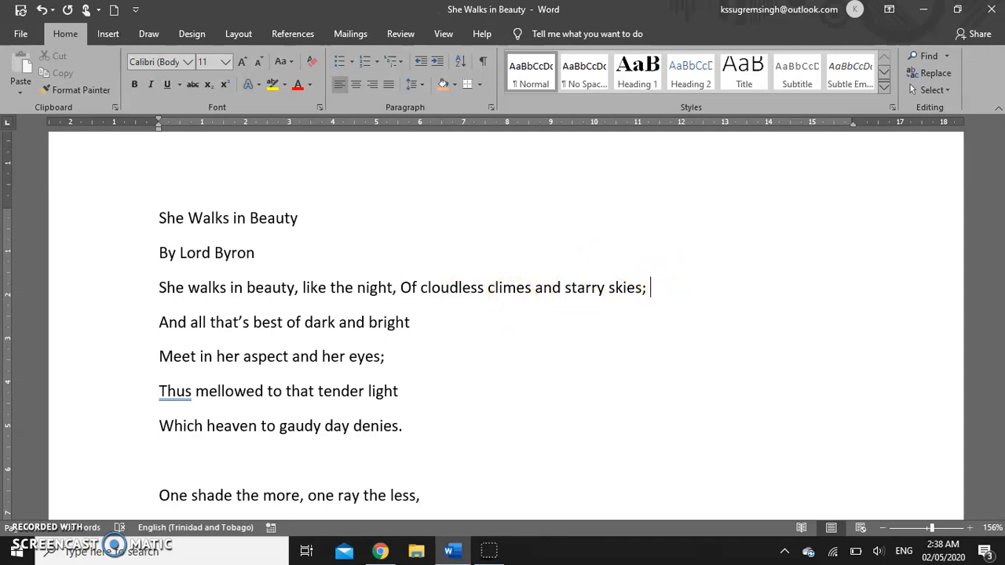
{"action": "key", "text": "Delete"}
- Join the remaining three lines on, adding commas after 'bright' and 'tender light'
{"action": "left_click", "coordinate": [261, 311]}
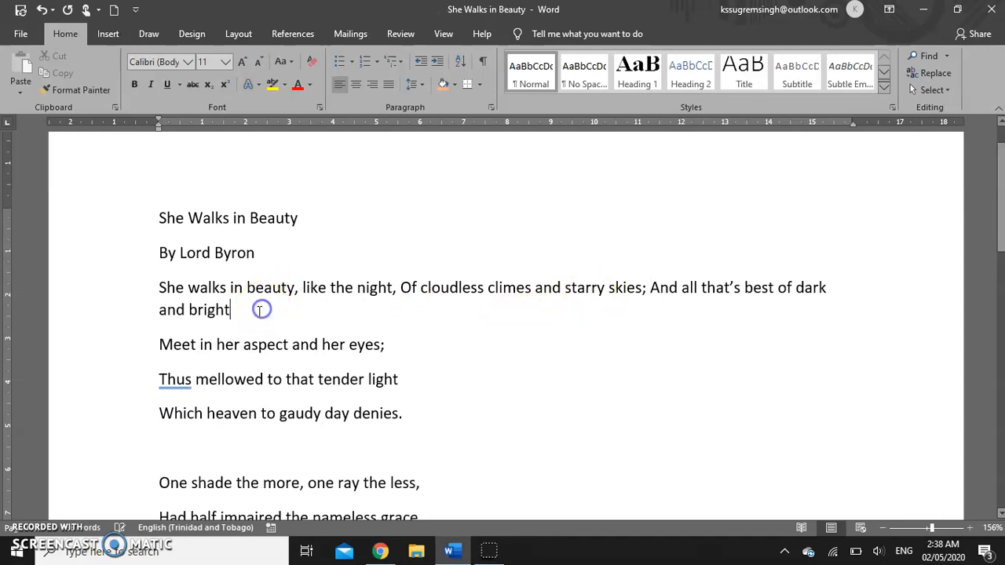
{"action": "type", "text": ","}
{"action": "key", "text": "Delete"}
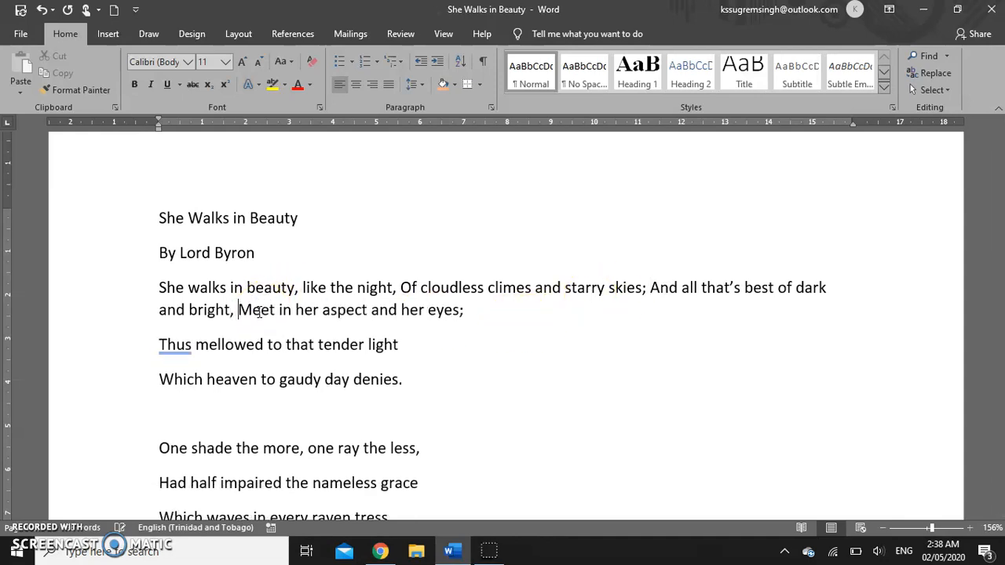
{"action": "left_click", "coordinate": [482, 309]}
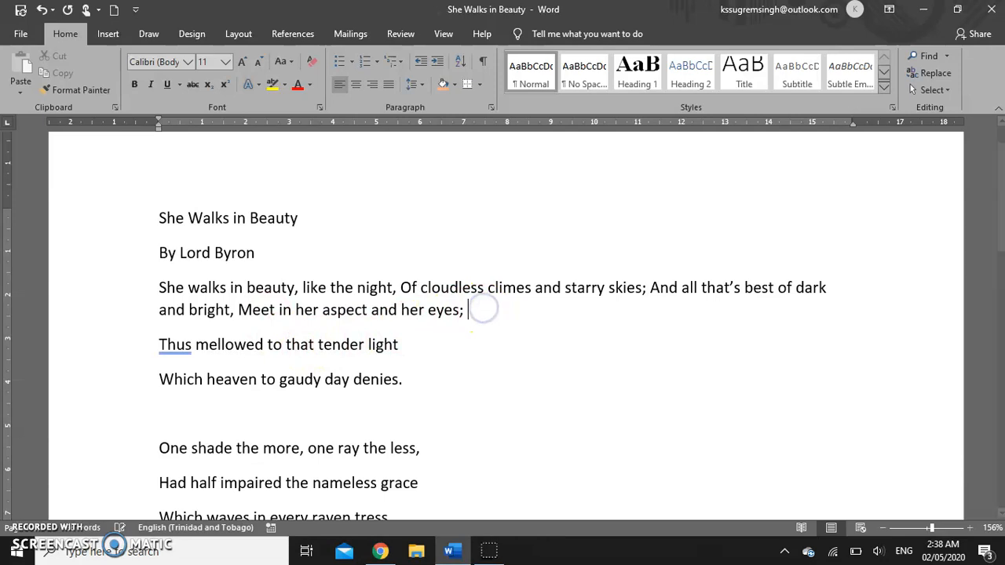
{"action": "key", "text": "Delete"}
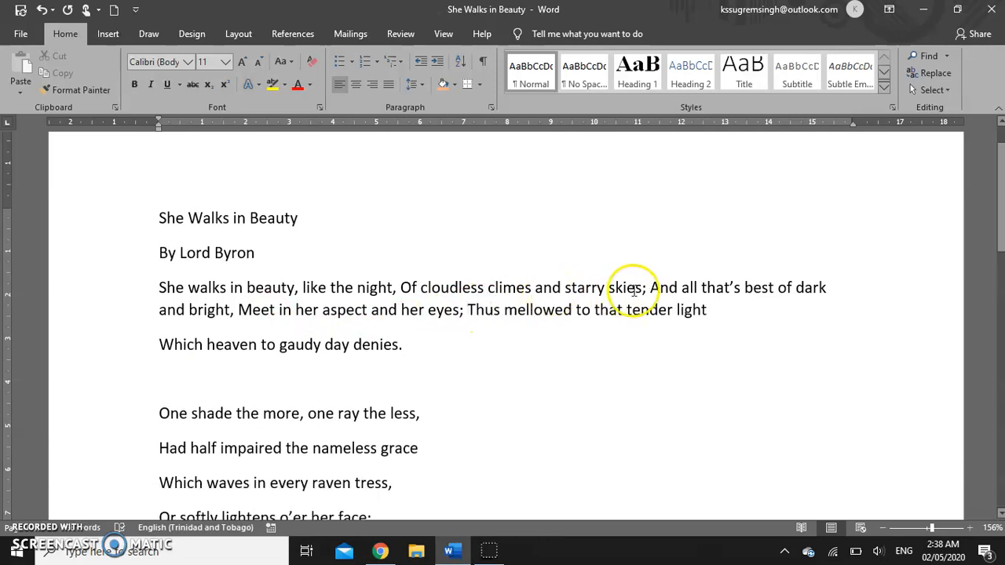
{"action": "left_click", "coordinate": [709, 311]}
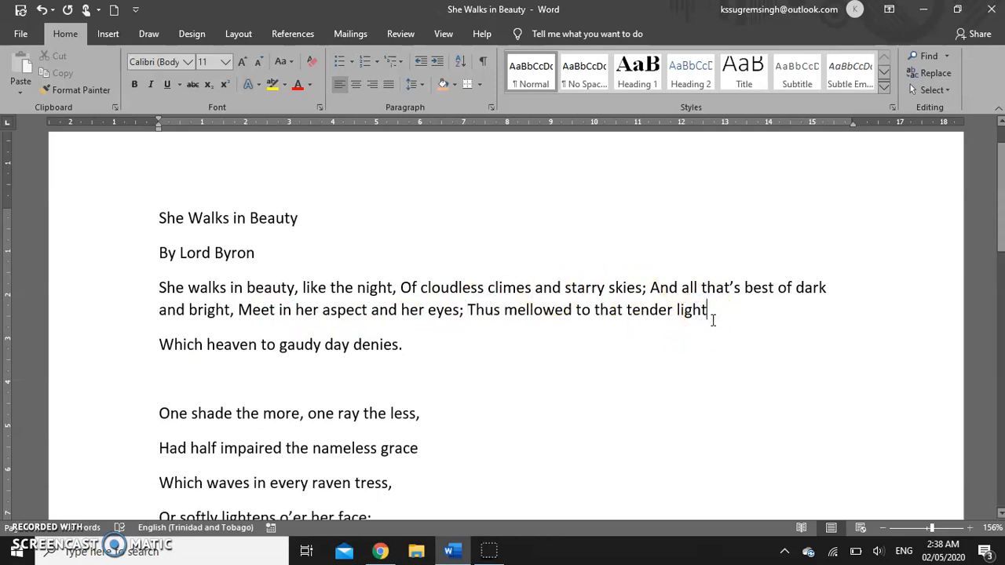
{"action": "type", "text": ","}
{"action": "key", "text": "Delete"}
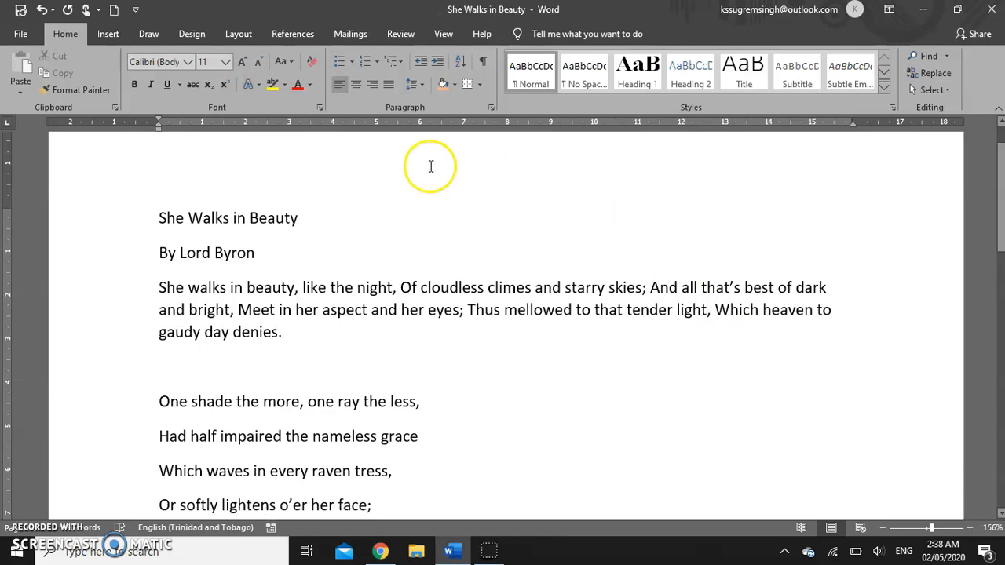
{"action": "left_click", "coordinate": [157, 287]}
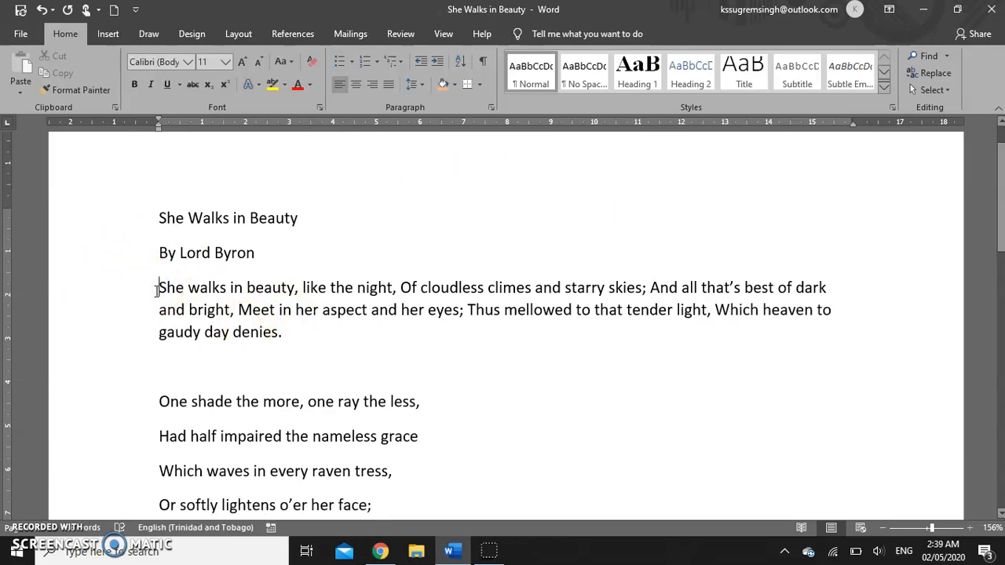
- Give 'She walks in beauty' a first-line tab indent after undoing a trial Increase Indent
{"action": "left_click", "coordinate": [438, 66]}
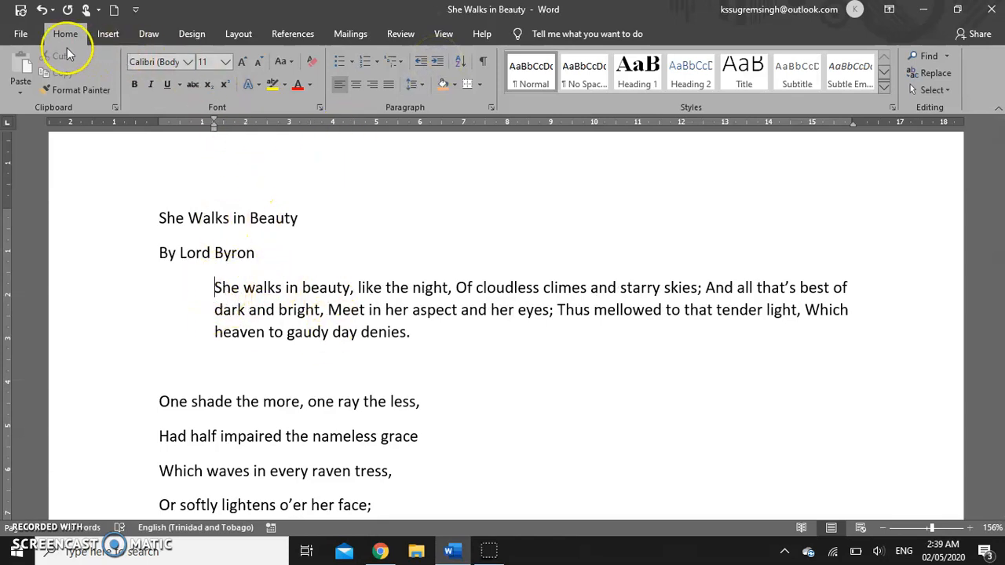
{"action": "left_click", "coordinate": [40, 9]}
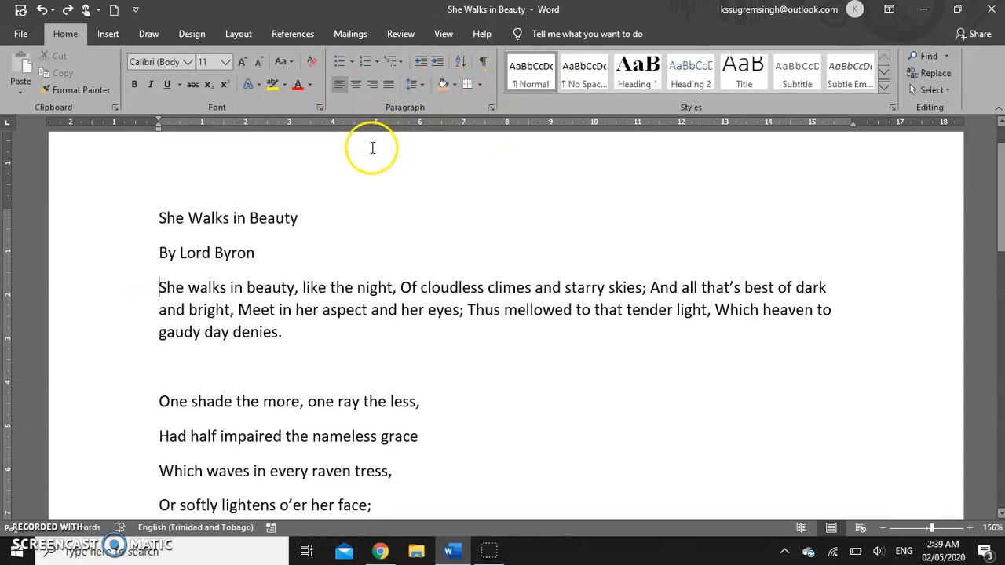
{"action": "key", "text": "Tab"}
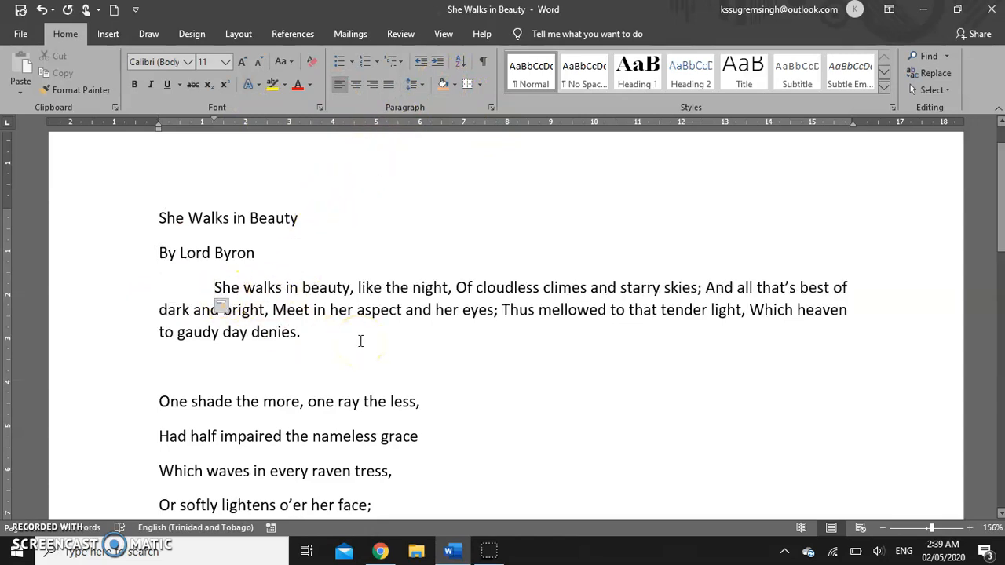
{"action": "key", "text": "BackSpace"}
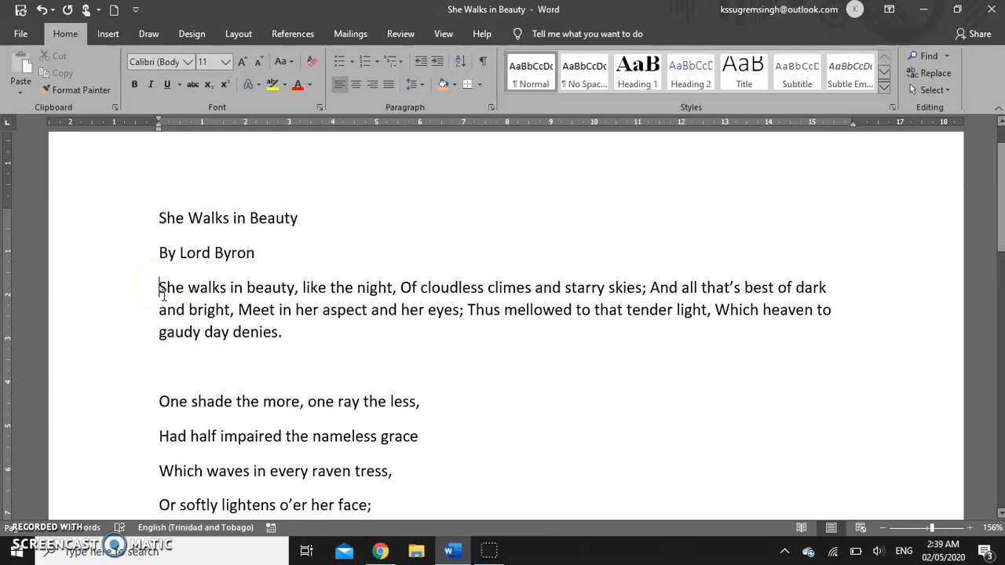
{"action": "key", "text": "Tab"}
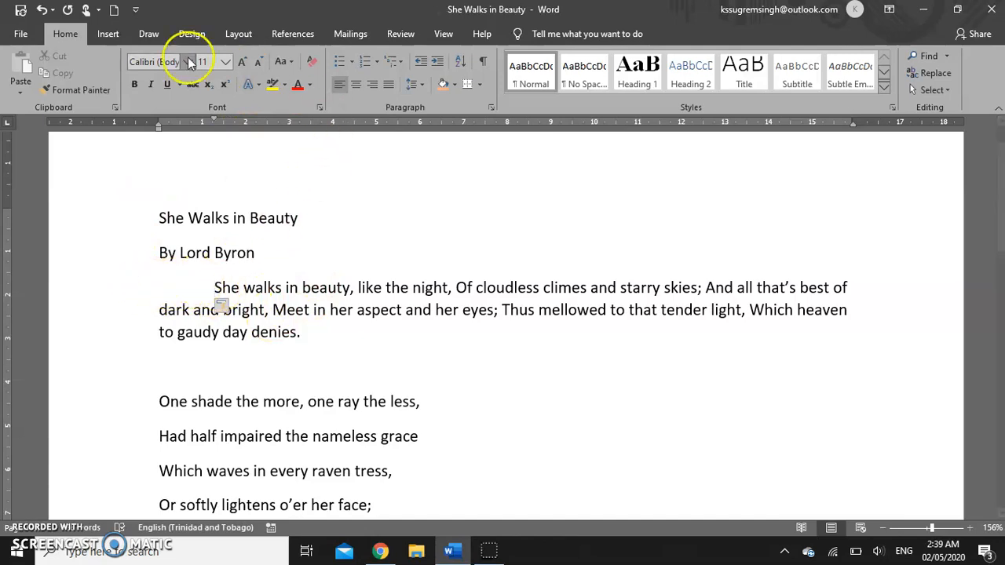
- Undo the tab and a trial ruler first-line indent so the paragraph starts flush left
{"action": "left_click", "coordinate": [42, 10]}
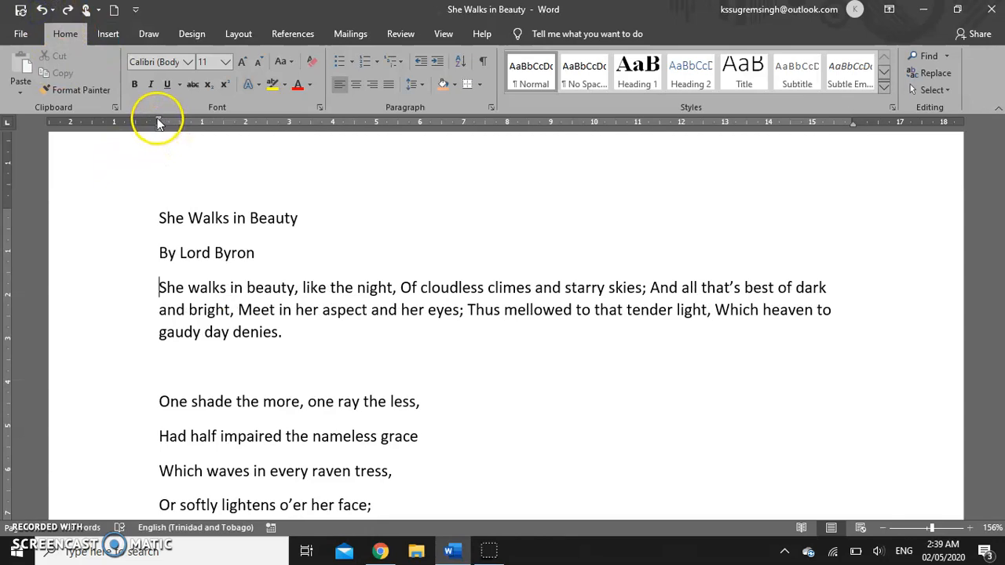
{"action": "left_click_drag", "start_coordinate": [158, 122], "coordinate": [202, 124]}
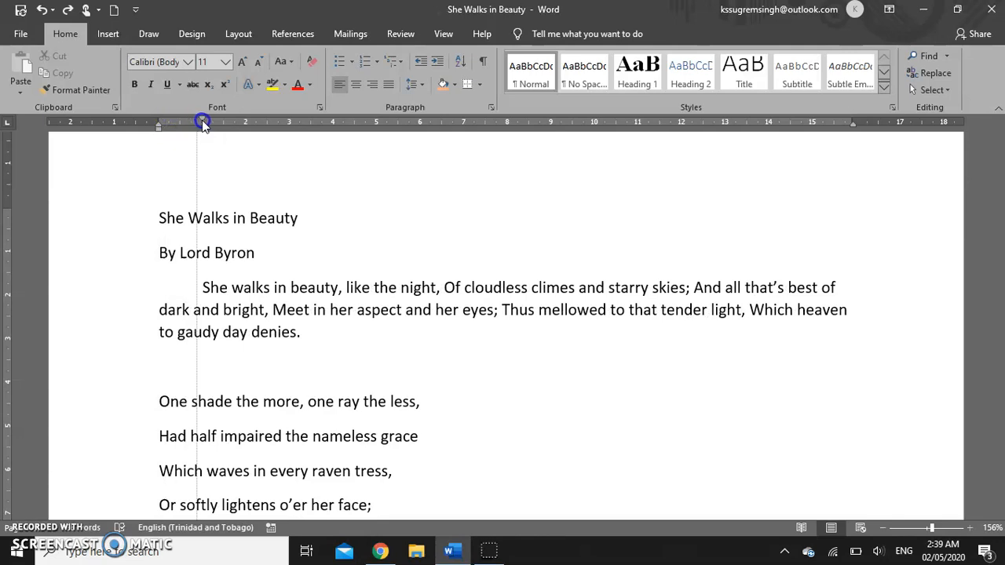
{"action": "left_click_drag", "start_coordinate": [203, 124], "coordinate": [204, 124]}
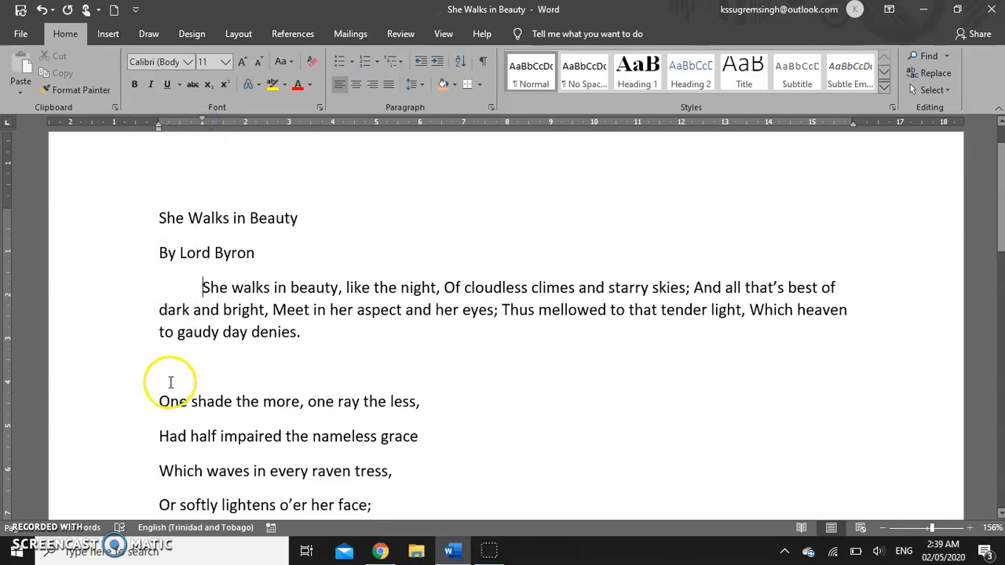
{"action": "left_click", "coordinate": [44, 9]}
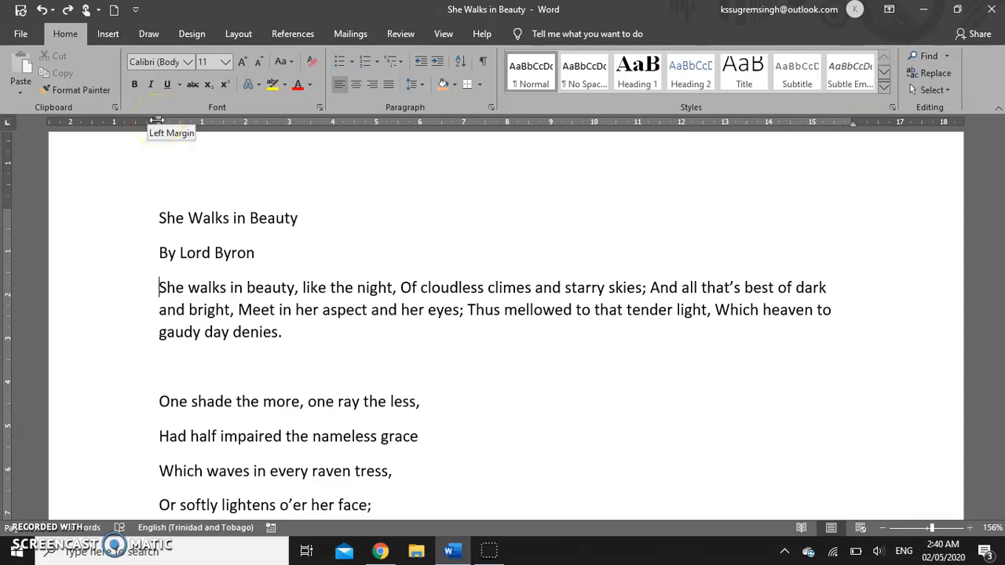
- Set the stanza's left and right indents inward on the ruler, then select the stanza
{"action": "left_click_drag", "start_coordinate": [160, 121], "coordinate": [200, 120]}
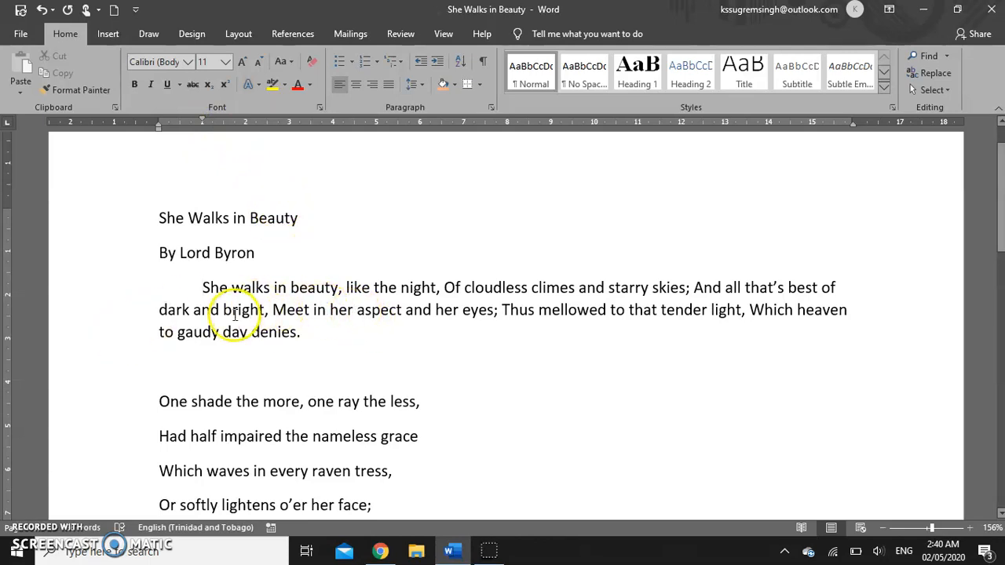
{"action": "left_click_drag", "start_coordinate": [203, 123], "coordinate": [158, 123]}
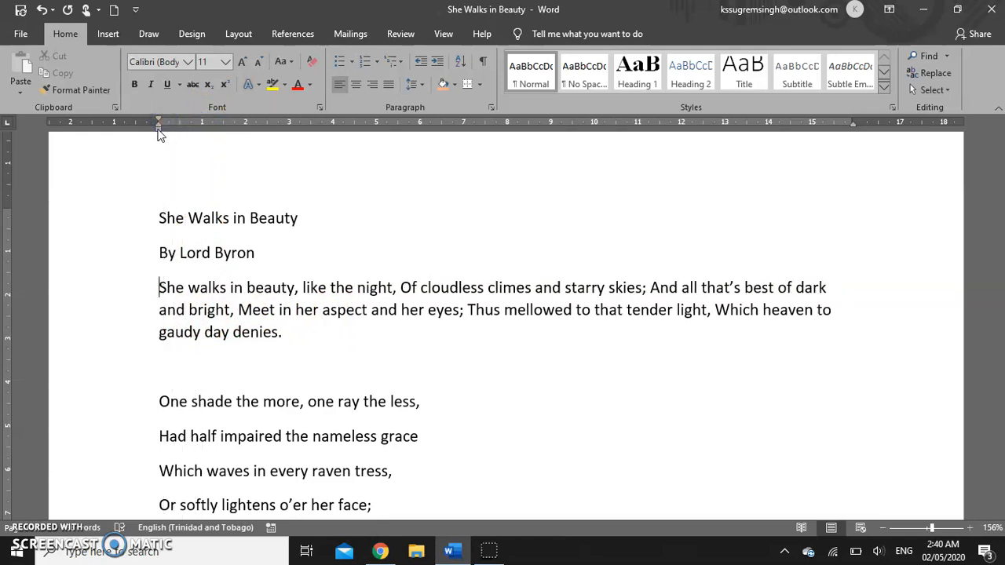
{"action": "left_click_drag", "start_coordinate": [158, 129], "coordinate": [200, 134]}
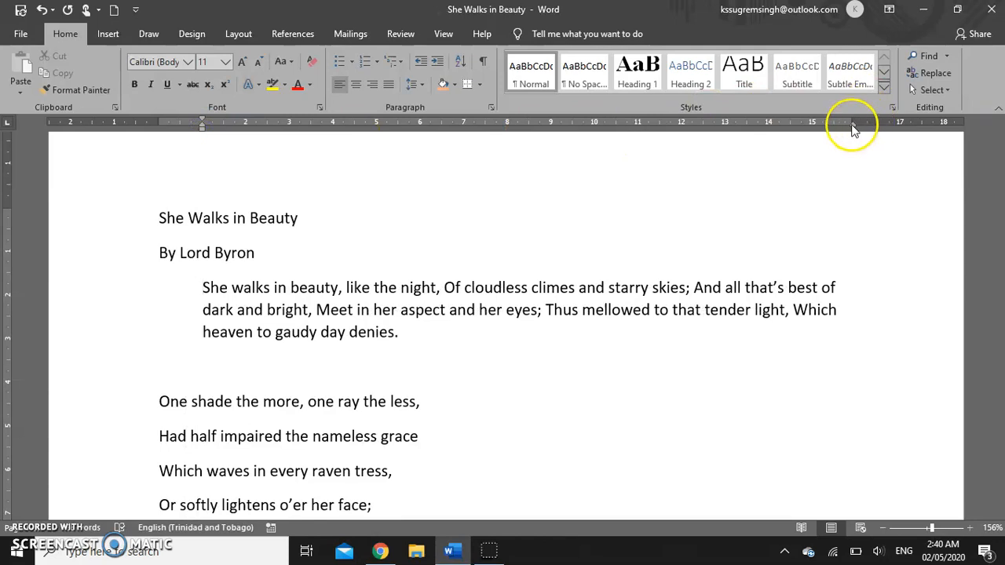
{"action": "left_click_drag", "start_coordinate": [854, 126], "coordinate": [816, 131]}
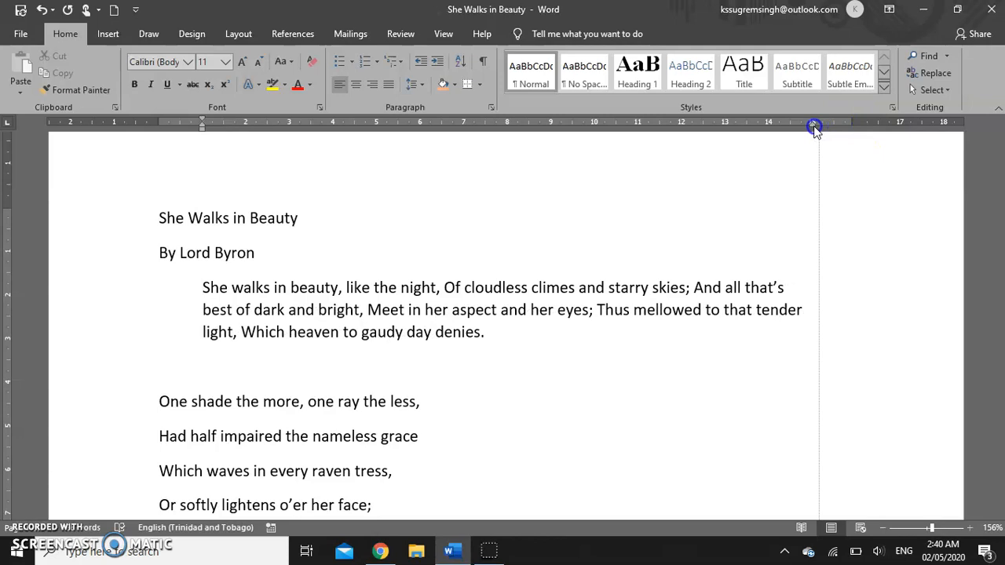
{"action": "left_click_drag", "start_coordinate": [814, 130], "coordinate": [806, 130]}
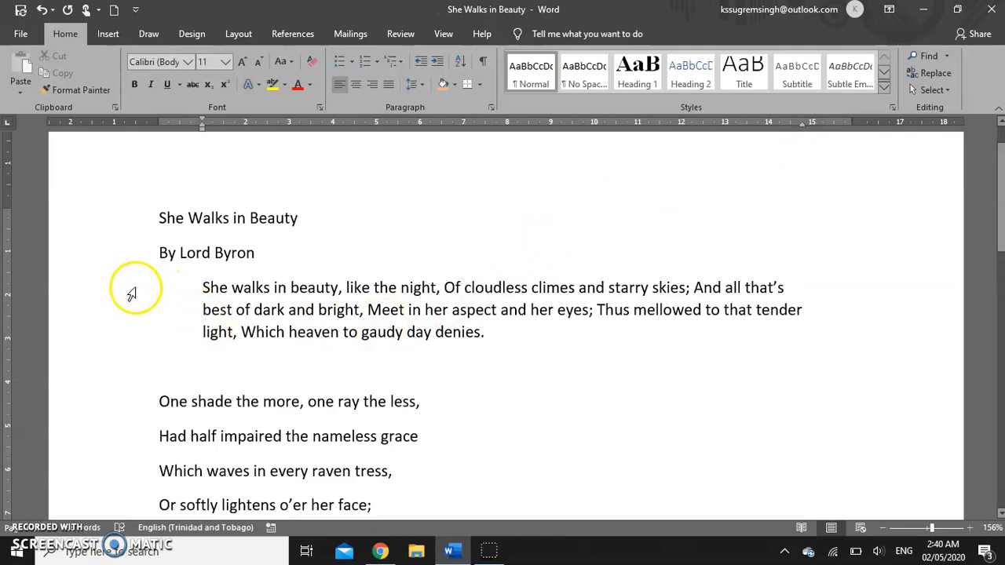
{"action": "left_click_drag", "start_coordinate": [124, 289], "coordinate": [117, 325]}
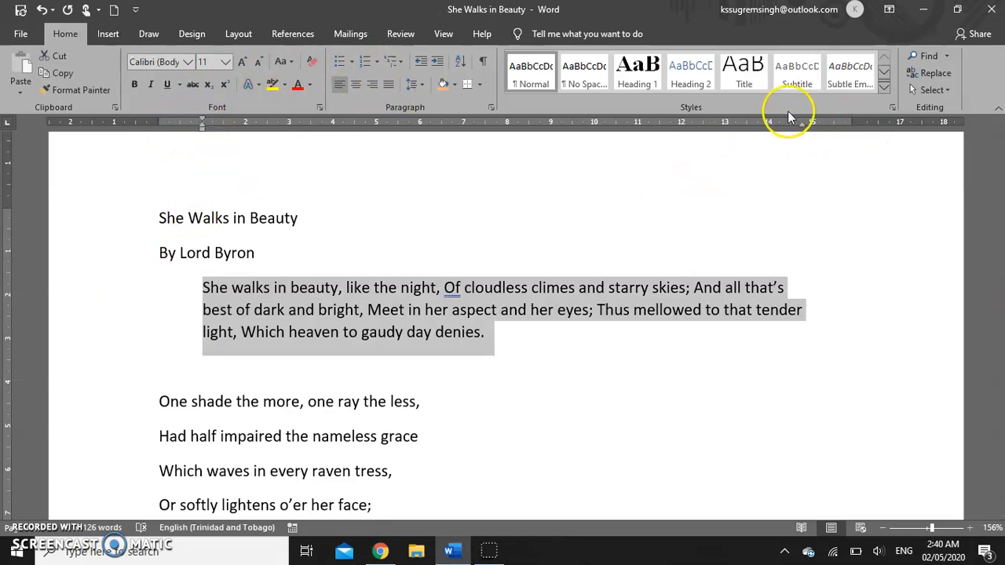
- Undo the trial italics and both block indents, returning the stanza to the left margin
{"action": "left_click", "coordinate": [152, 84]}
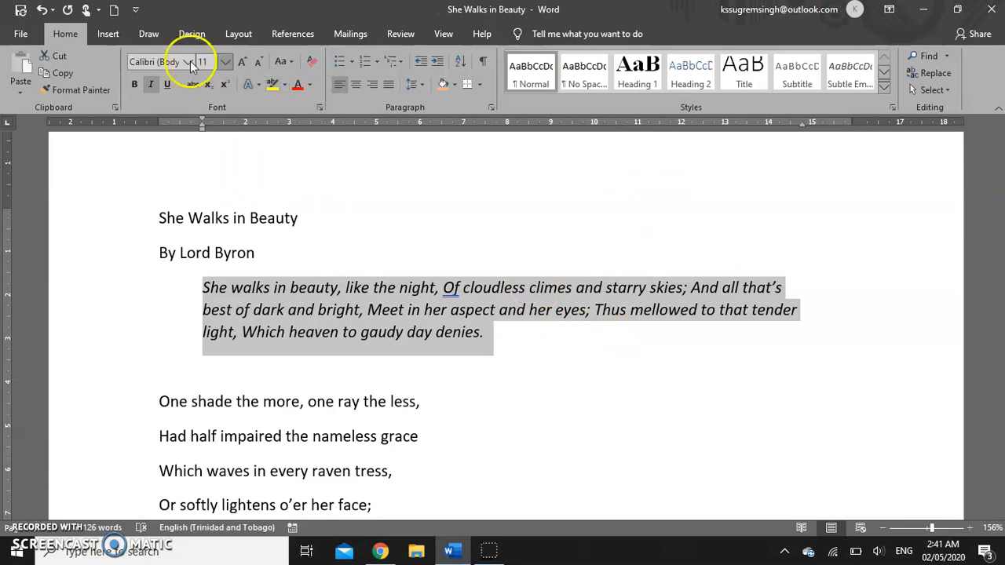
{"action": "left_click", "coordinate": [42, 9]}
{"action": "left_click", "coordinate": [42, 9]}
{"action": "left_click", "coordinate": [42, 9]}
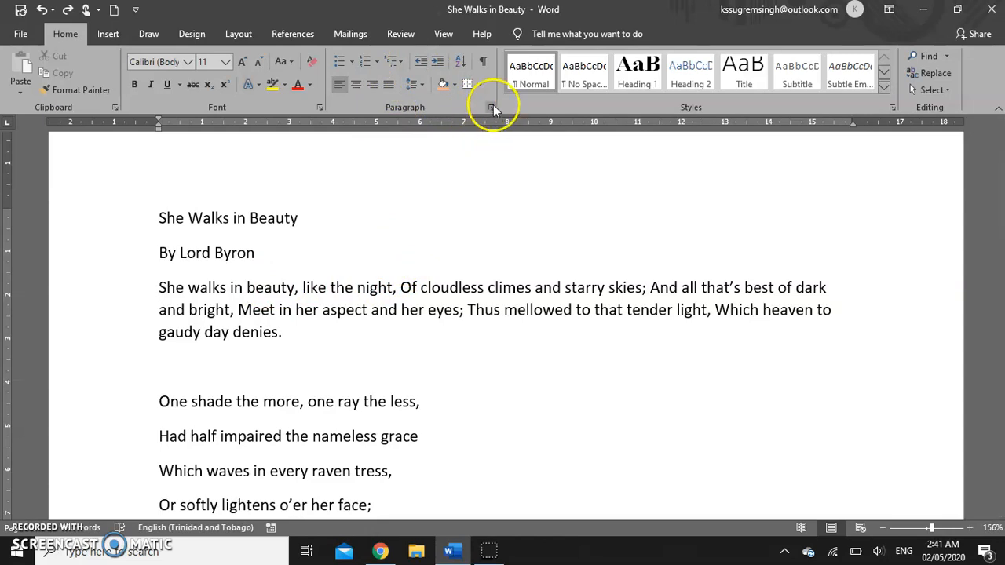
- Show paragraph marks with Show/Hide ¶, then tab-indent the first line before 'She walks'
{"action": "left_click", "coordinate": [486, 61]}
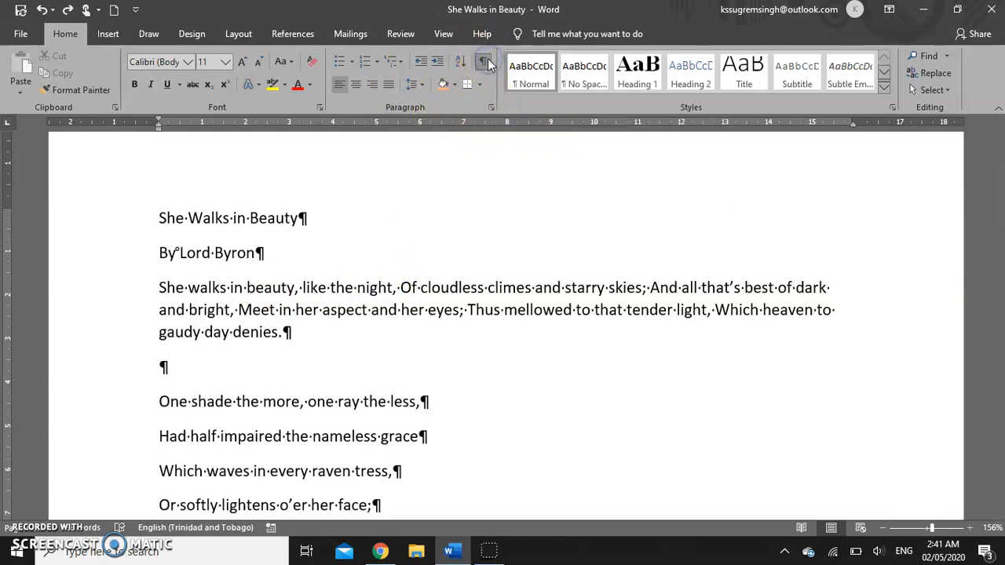
{"action": "left_click", "coordinate": [158, 289]}
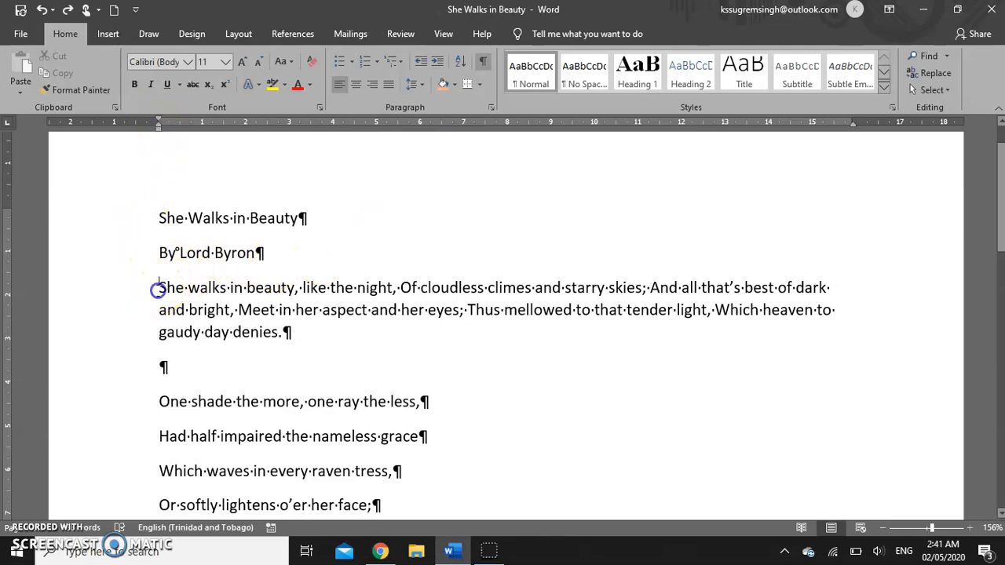
{"action": "left_click", "coordinate": [303, 218]}
{"action": "left_click_drag", "start_coordinate": [260, 253], "coordinate": [269, 254]}
{"action": "left_click_drag", "start_coordinate": [281, 332], "coordinate": [290, 332]}
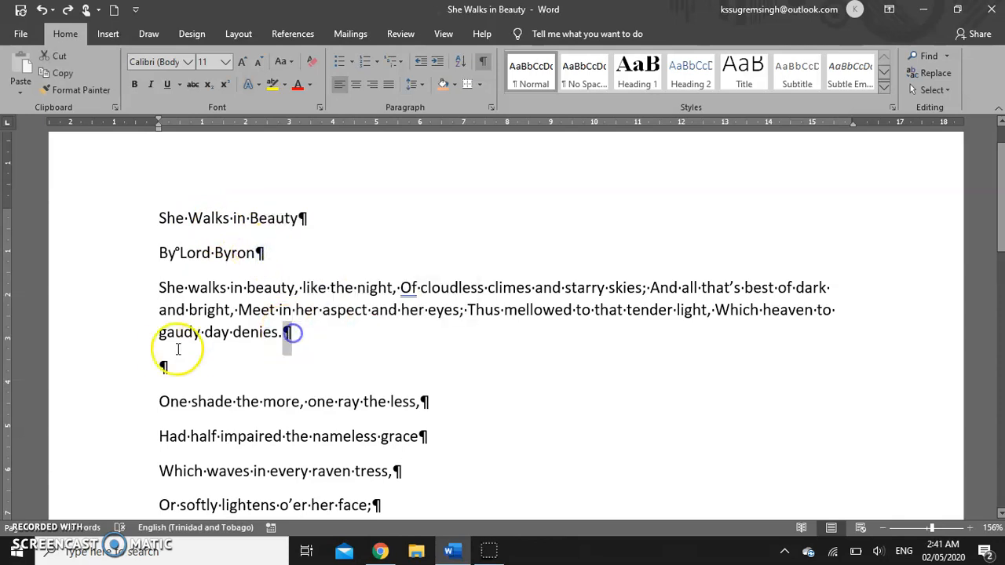
{"action": "left_click_drag", "start_coordinate": [167, 366], "coordinate": [177, 364]}
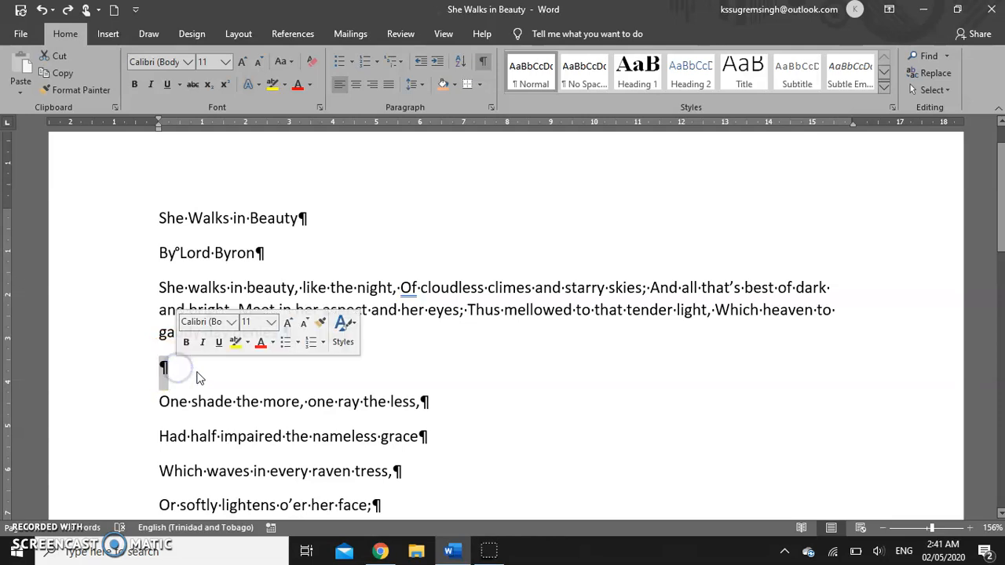
{"action": "left_click", "coordinate": [155, 291]}
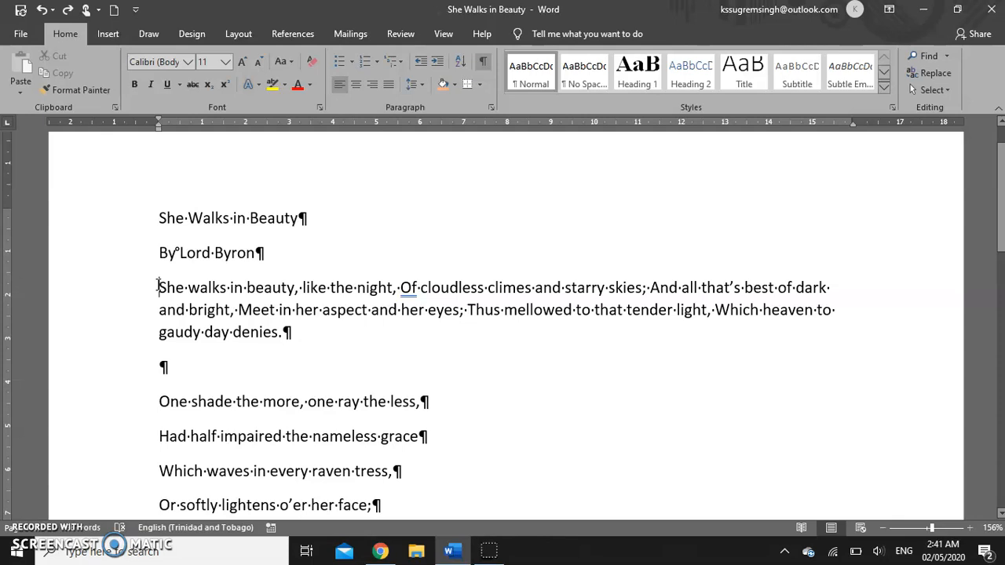
{"action": "key", "text": "Tab"}
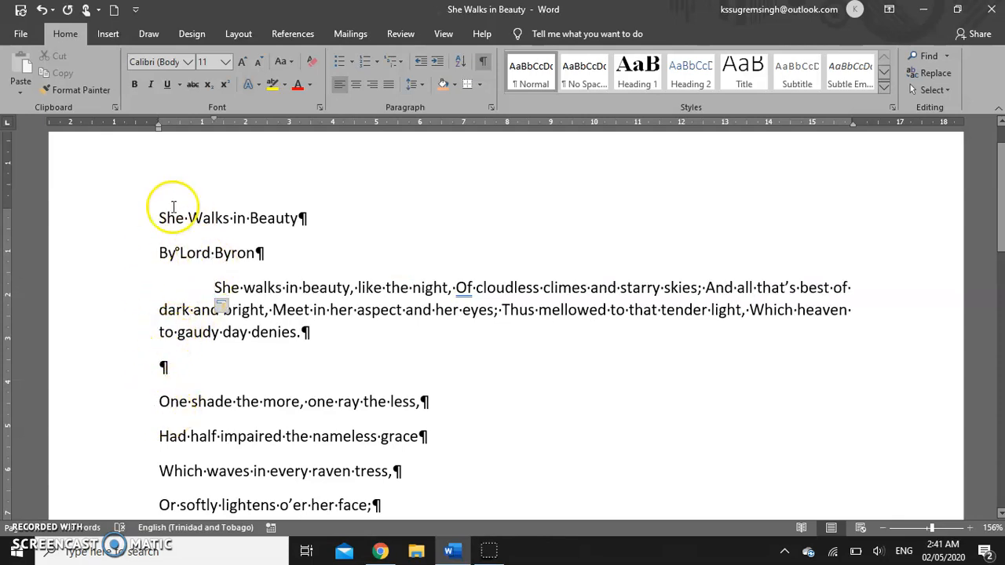
- Insert trial tabs before 'like', 'Of' and 'starry' in the first stanza
{"action": "left_click", "coordinate": [357, 287]}
{"action": "key", "text": "Tab"}
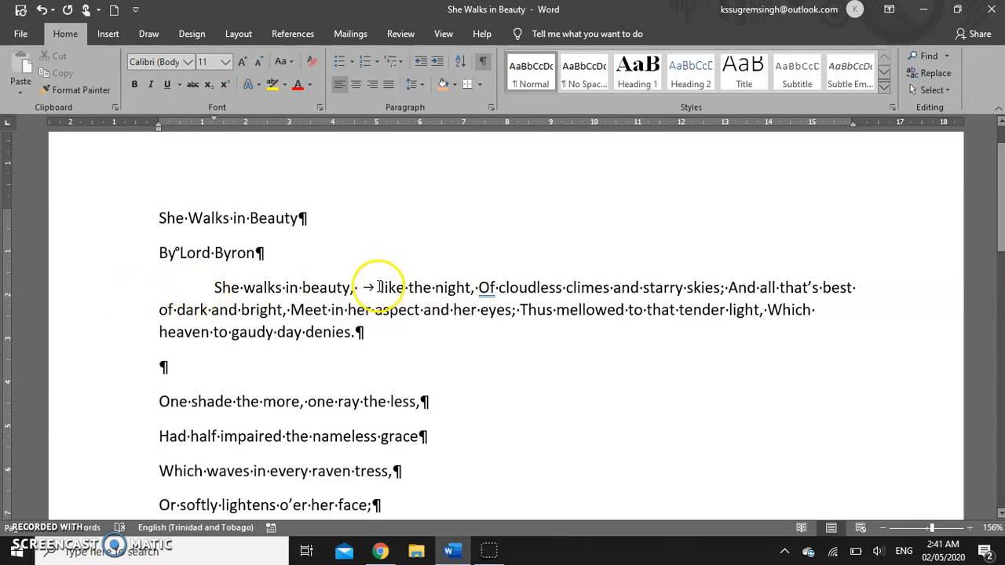
{"action": "left_click", "coordinate": [478, 288]}
{"action": "key", "text": "Tab"}
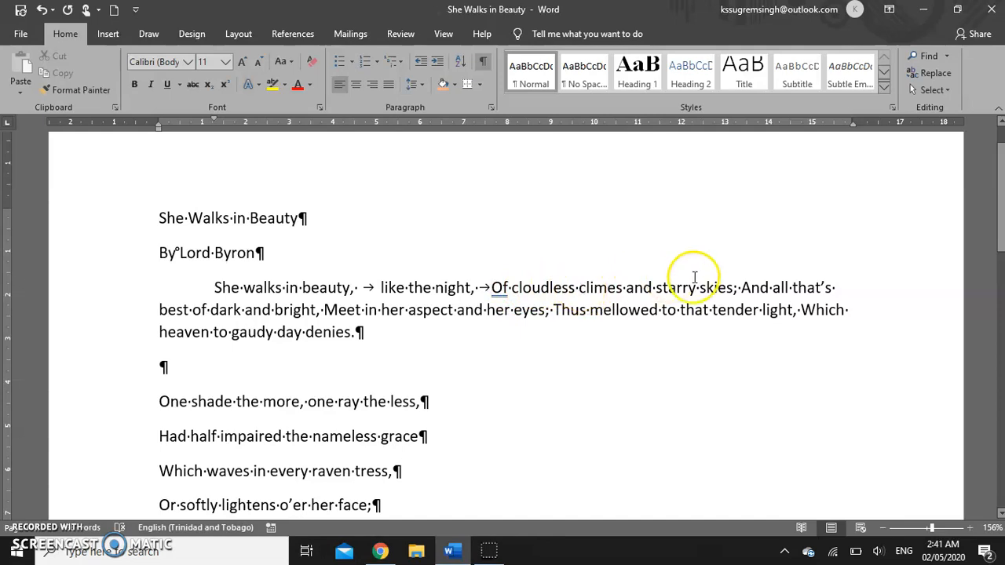
{"action": "left_click", "coordinate": [654, 288]}
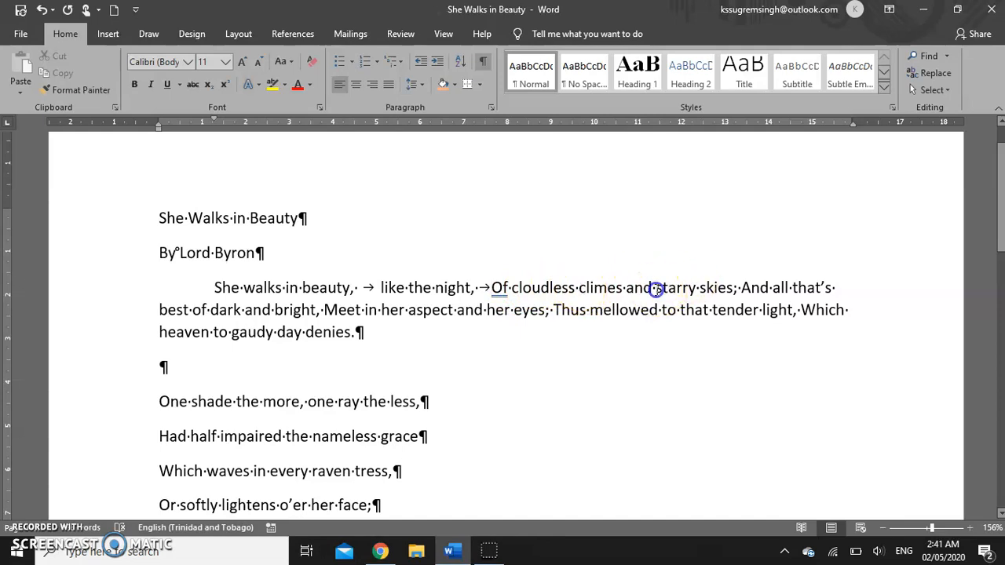
{"action": "key", "text": "Tab"}
- Delete those tabs and the first-line indent, restoring single spaces and a flush-left start
{"action": "left_click", "coordinate": [713, 288]}
{"action": "key", "text": "BackSpace"}
{"action": "key", "text": "BackSpace"}
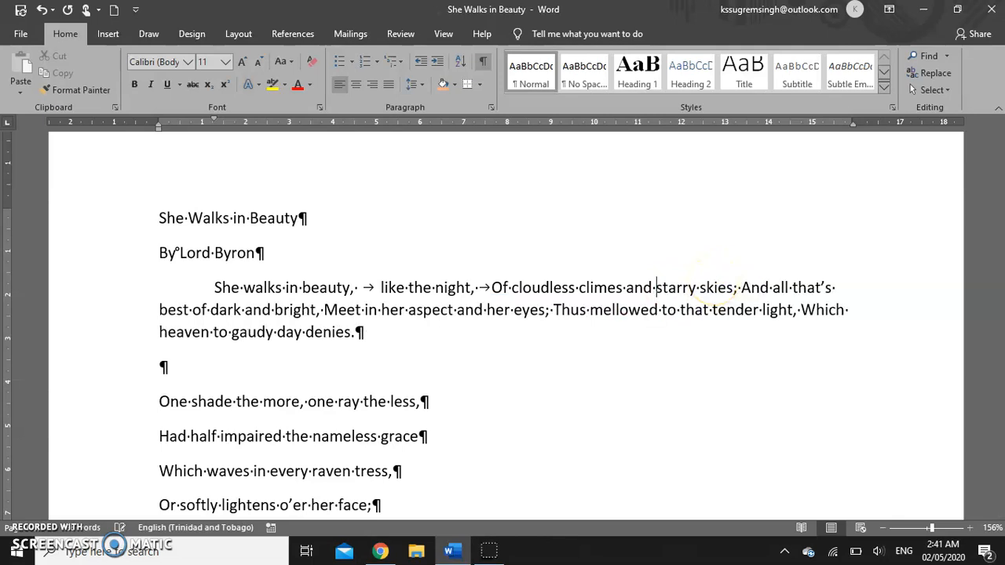
{"action": "key", "text": "BackSpace"}
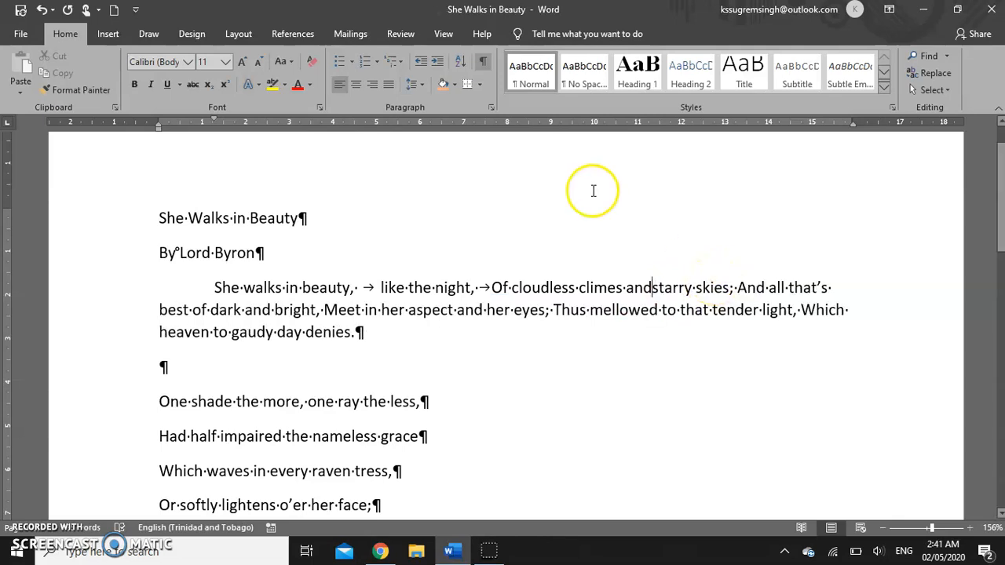
{"action": "left_click", "coordinate": [379, 287]}
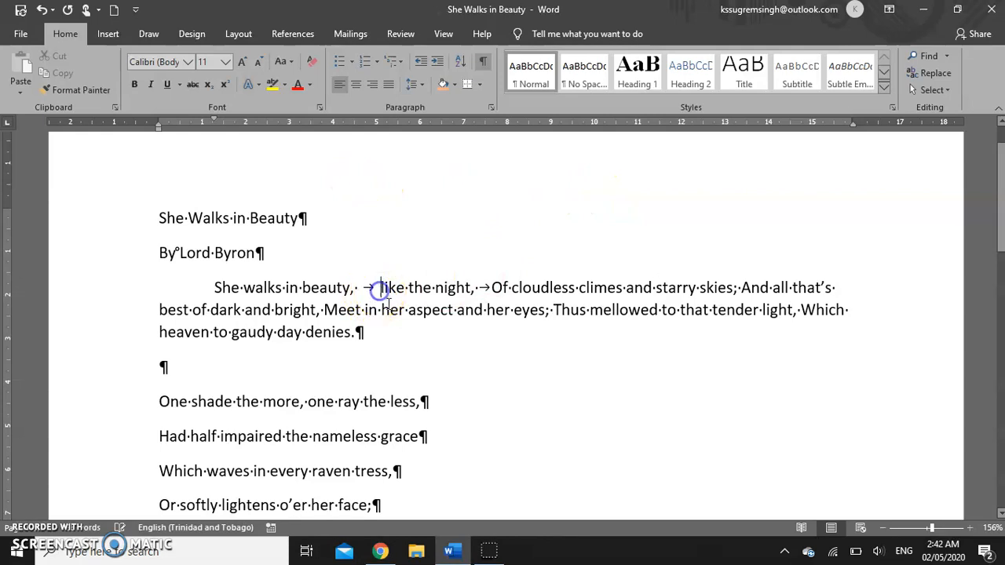
{"action": "key", "text": "BackSpace"}
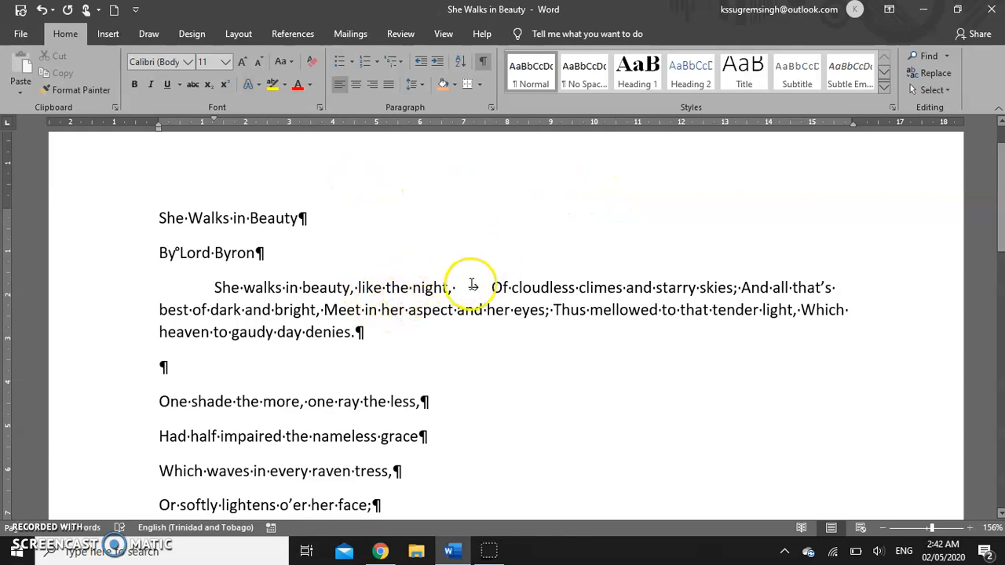
{"action": "left_click", "coordinate": [490, 288]}
{"action": "key", "text": "BackSpace"}
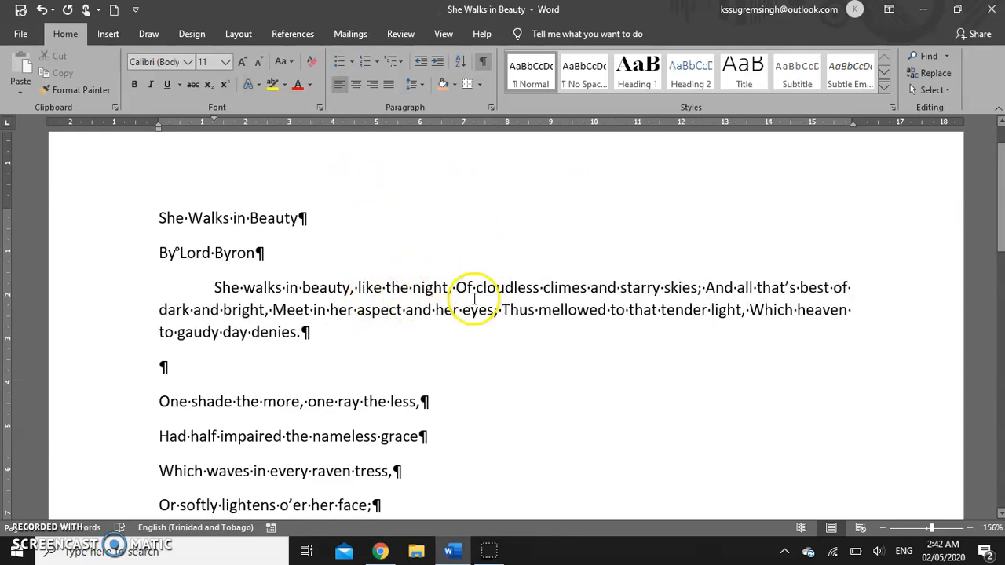
{"action": "left_click", "coordinate": [214, 288]}
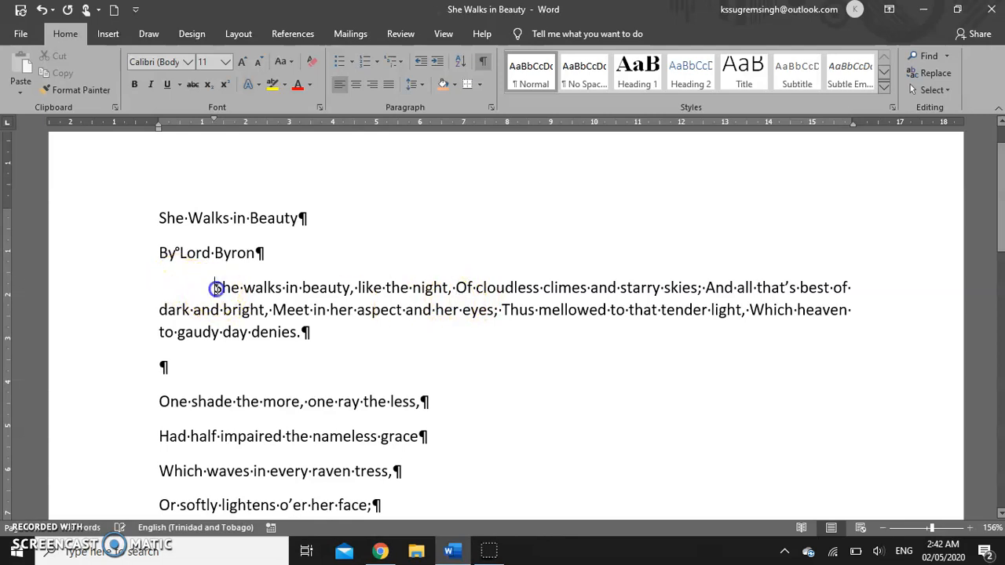
{"action": "key", "text": "BackSpace"}
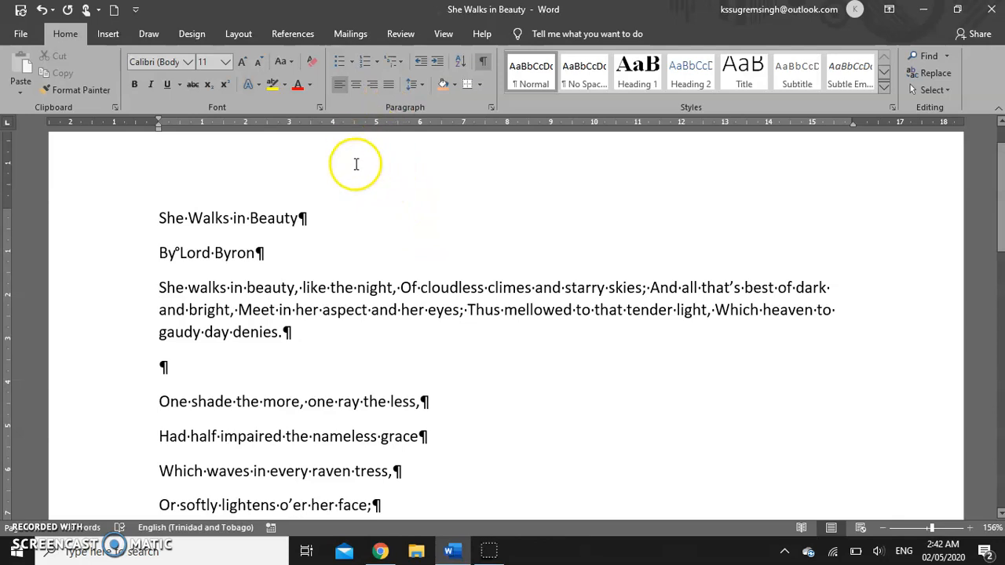
{"action": "scroll", "coordinate": [386, 241], "scroll_direction": "down", "scroll_amount": 1}
{"action": "scroll", "coordinate": [385, 233], "scroll_direction": "up", "scroll_amount": 2}
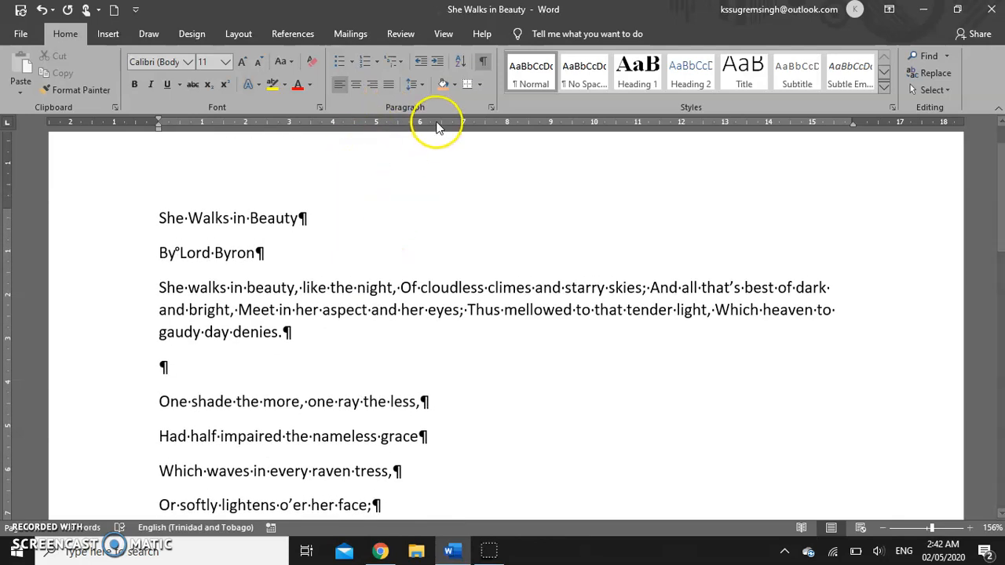
- Set left tab stops at 1 cm and 3 cm in the Paragraph Tabs dialog
{"action": "left_click", "coordinate": [491, 108]}
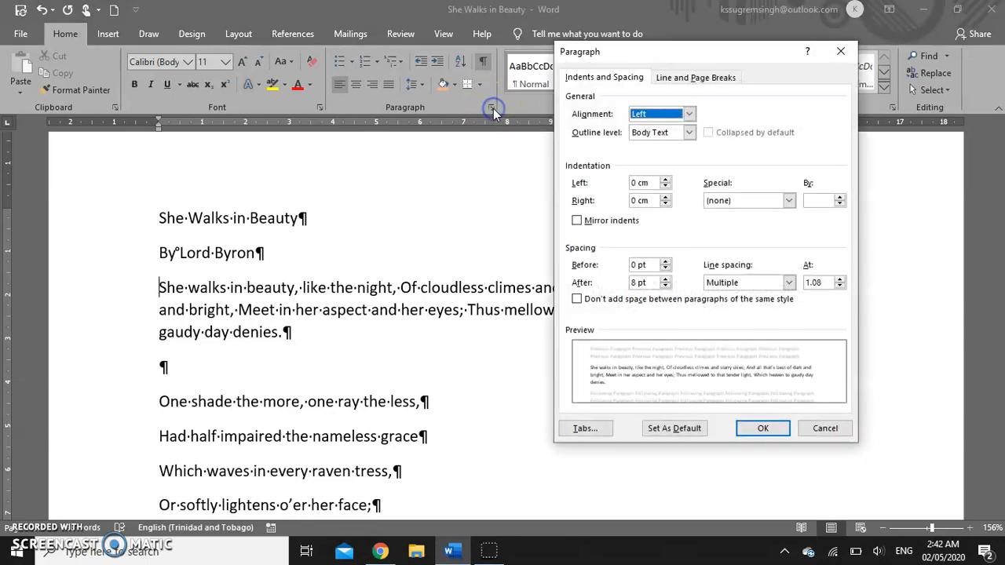
{"action": "left_click", "coordinate": [589, 429]}
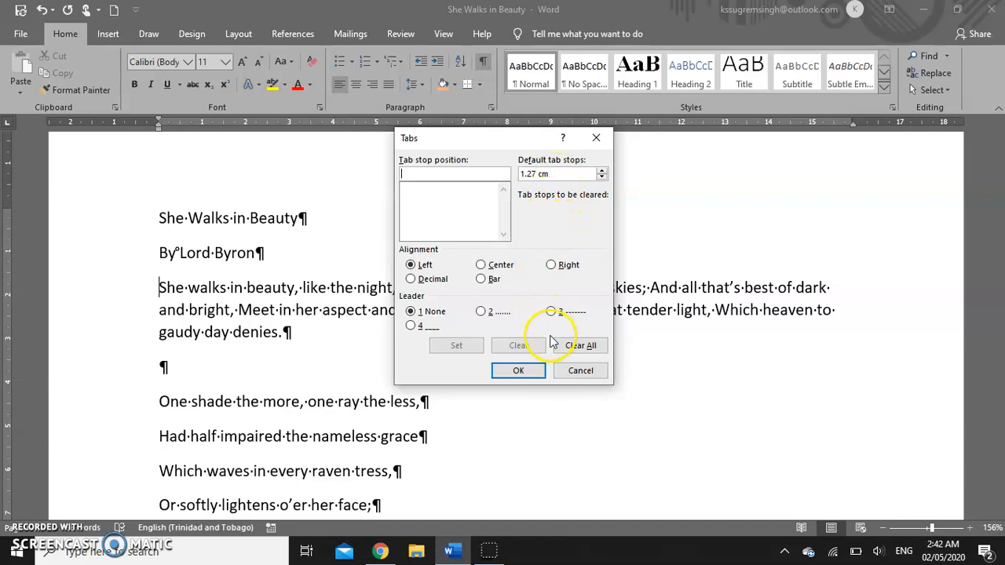
{"action": "left_click", "coordinate": [452, 174]}
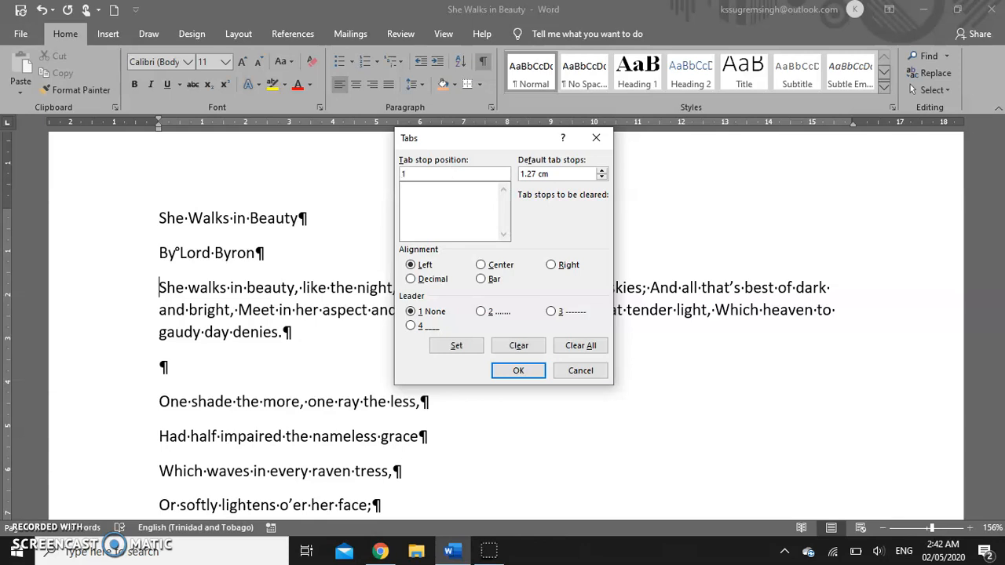
{"action": "left_click", "coordinate": [512, 347]}
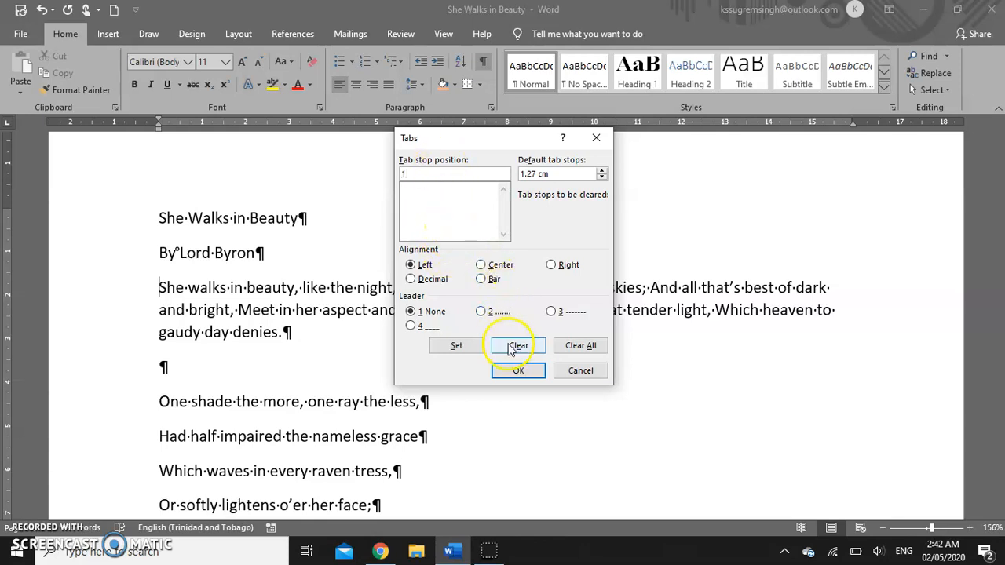
{"action": "left_click", "coordinate": [457, 347]}
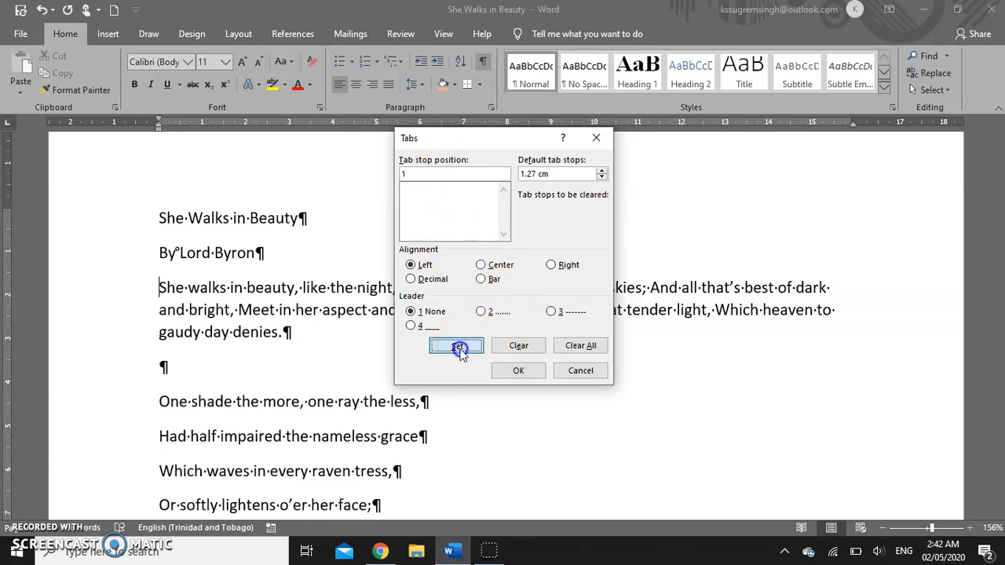
{"action": "left_click", "coordinate": [403, 173]}
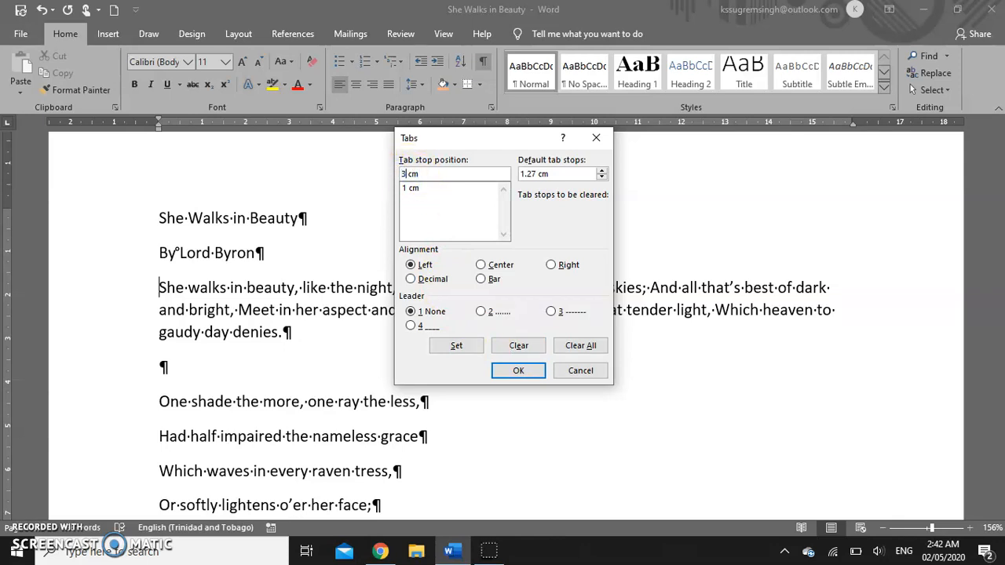
{"action": "left_click", "coordinate": [462, 345]}
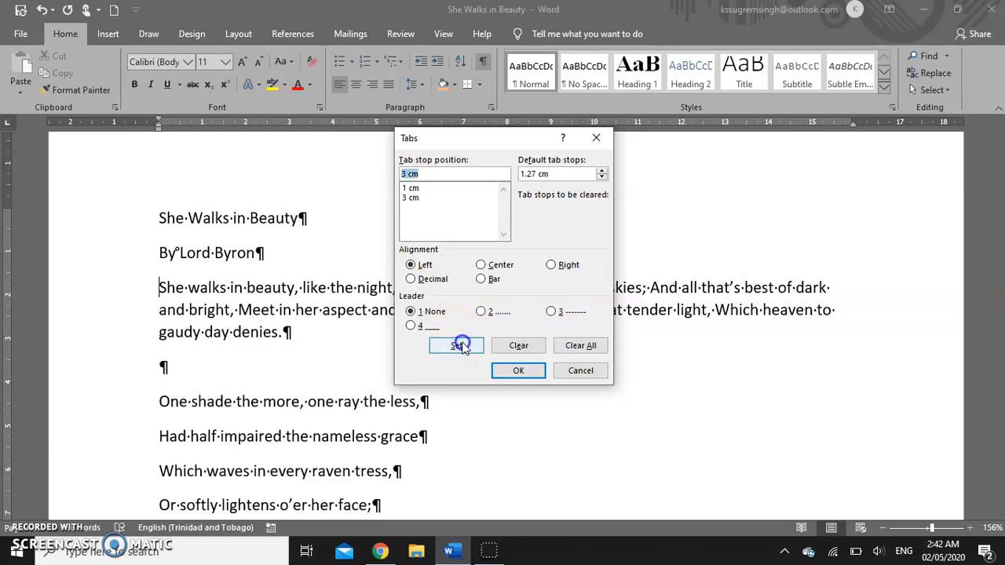
{"action": "left_click", "coordinate": [519, 370]}
{"action": "left_click", "coordinate": [299, 288]}
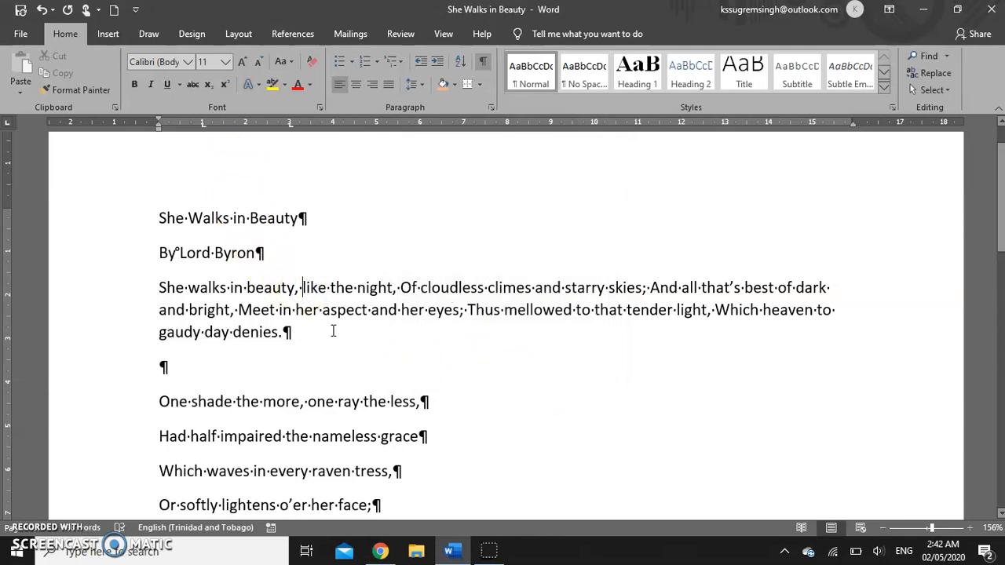
- Insert two tabs before 'like the night' and select the comma, space and tabs after 'beauty'
{"action": "key", "text": "Tab"}
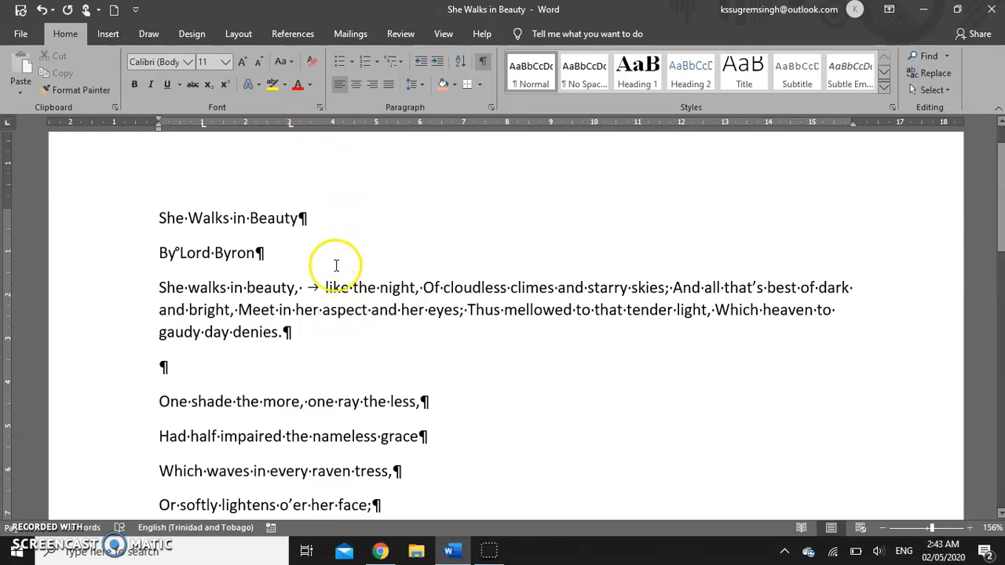
{"action": "key", "text": "Tab"}
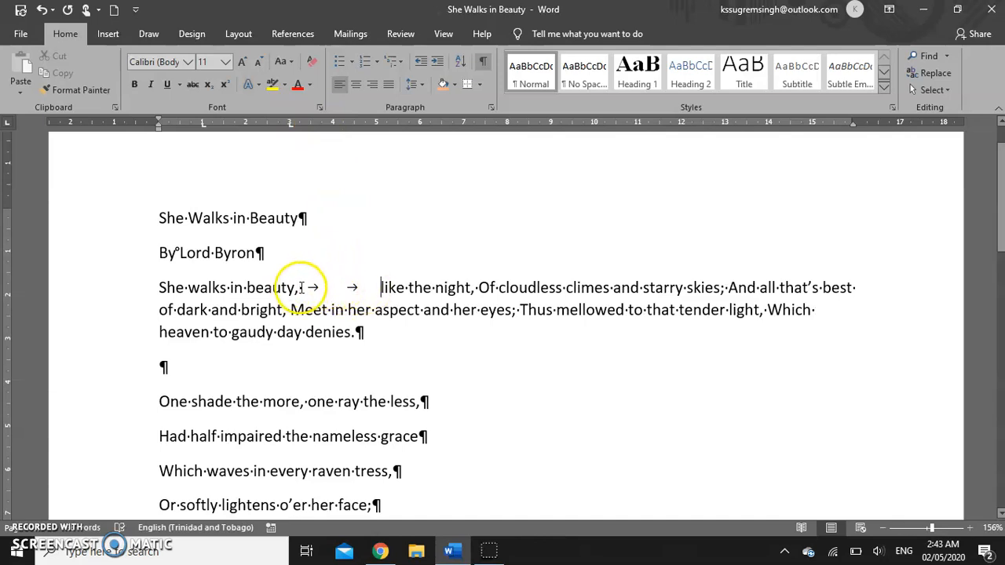
{"action": "left_click_drag", "start_coordinate": [322, 287], "coordinate": [378, 287]}
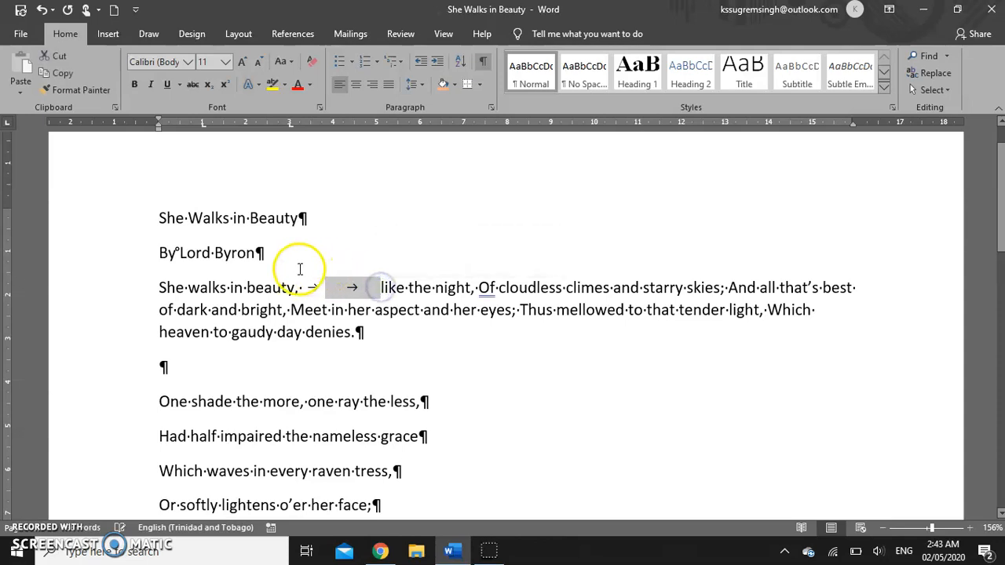
{"action": "left_click_drag", "start_coordinate": [295, 287], "coordinate": [379, 288]}
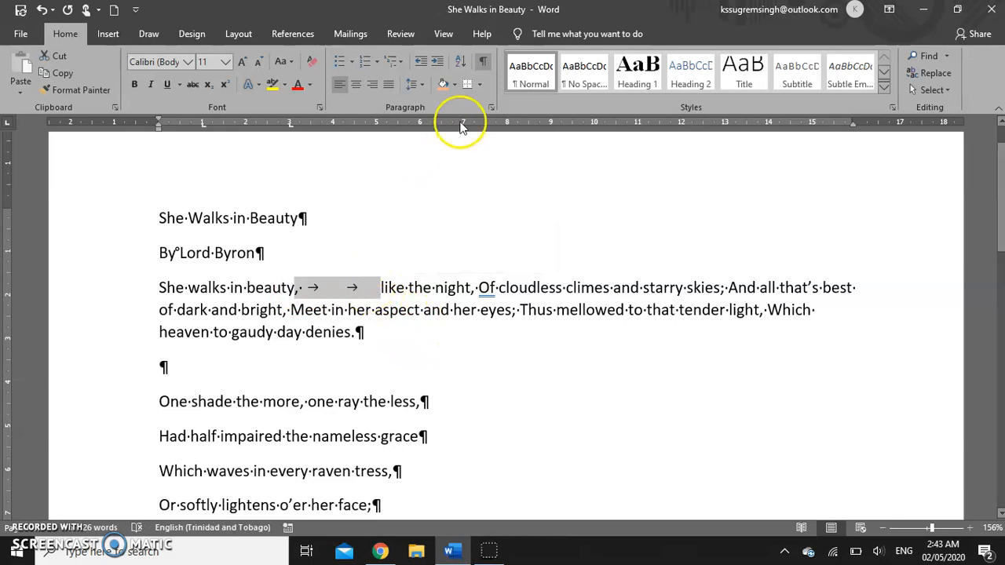
- Clear all of the paragraph's custom tab stops in the Tabs dialog
{"action": "left_click", "coordinate": [491, 108]}
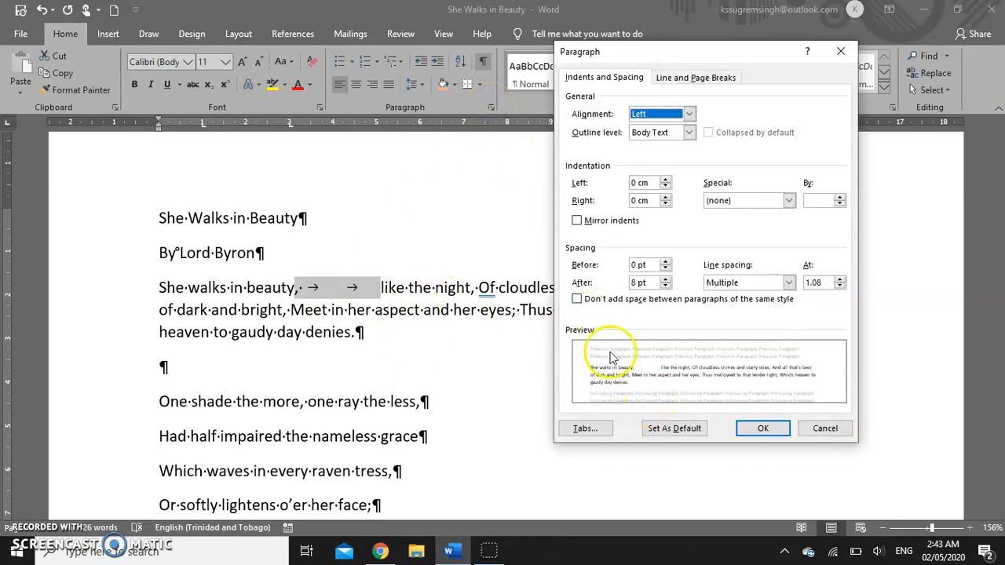
{"action": "left_click", "coordinate": [584, 429]}
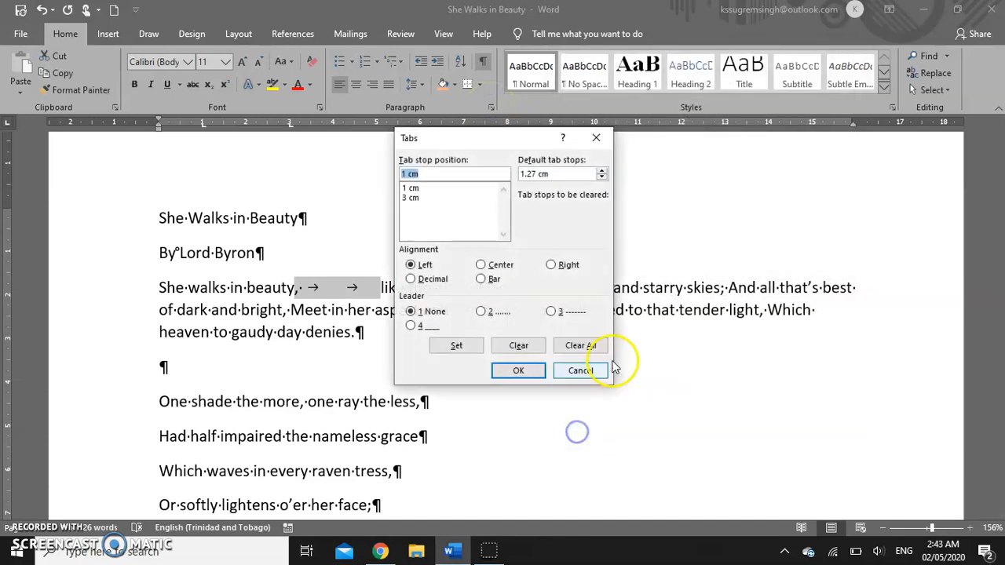
{"action": "left_click", "coordinate": [581, 346]}
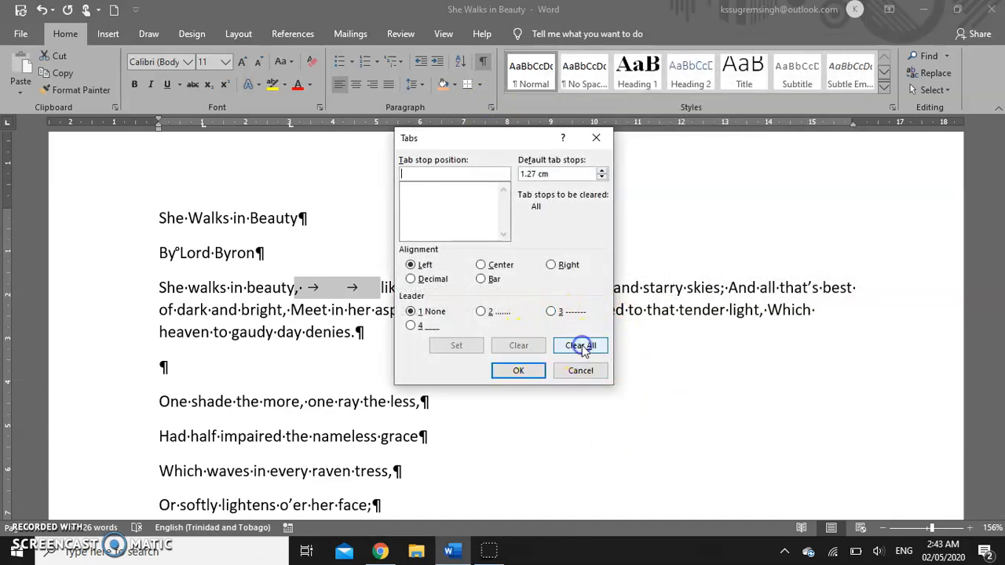
{"action": "left_click", "coordinate": [520, 370]}
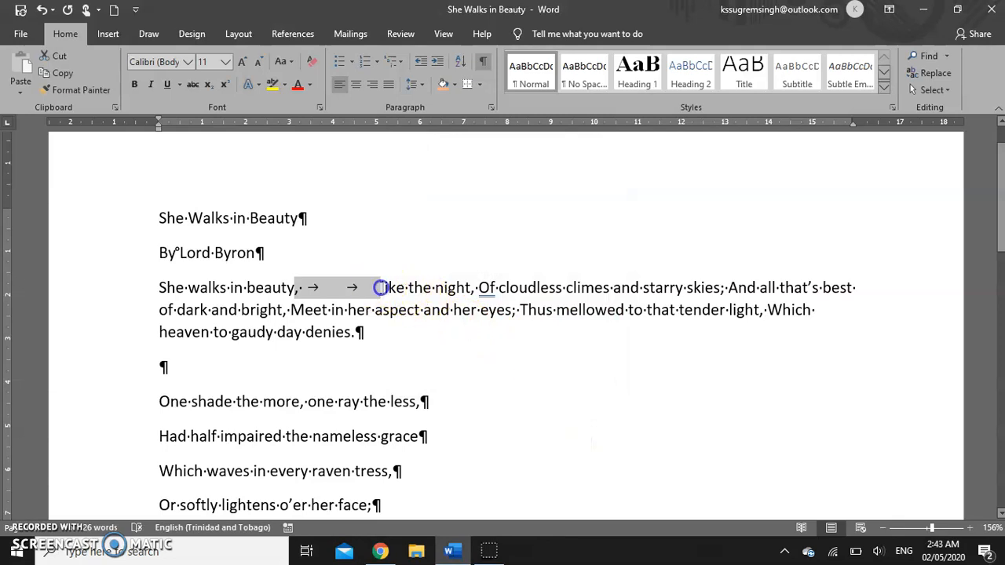
- Replace the tabs before 'like the night' with a run of default-spaced tabs
{"action": "left_click", "coordinate": [380, 287]}
{"action": "key", "text": "BackSpace"}
{"action": "key", "text": "BackSpace"}
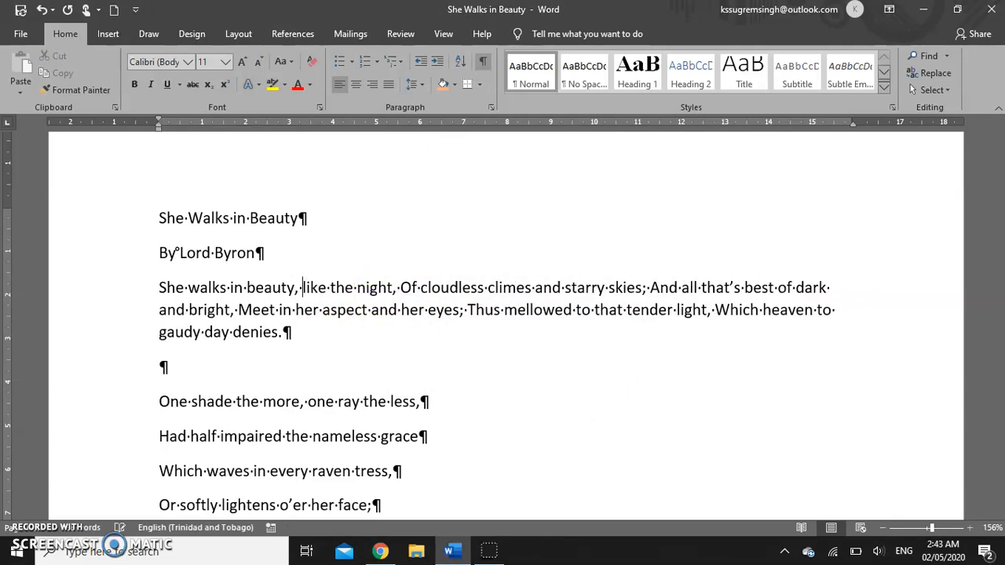
{"action": "key", "text": "Tab"}
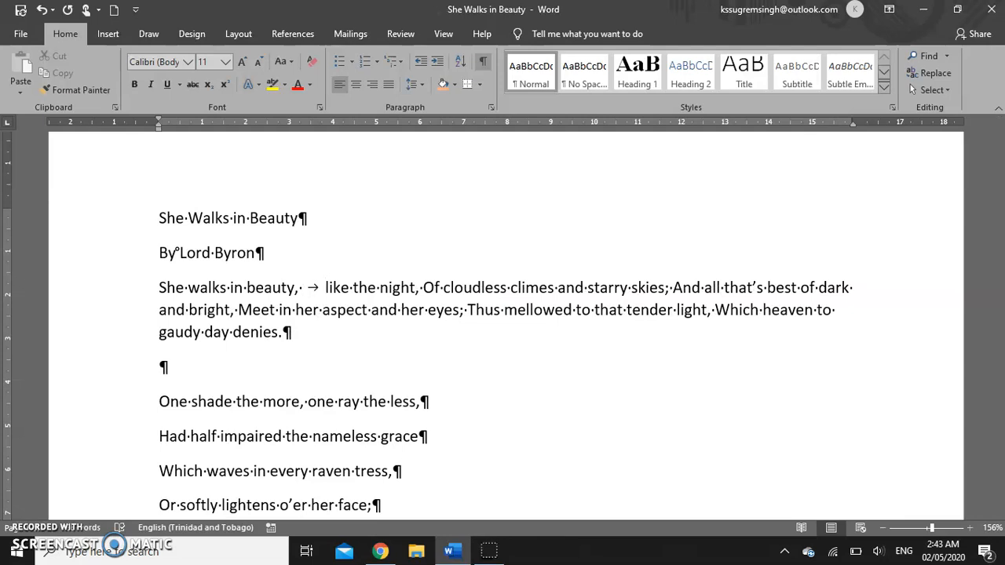
{"action": "key", "text": "Tab"}
{"action": "key", "text": "Tab"}
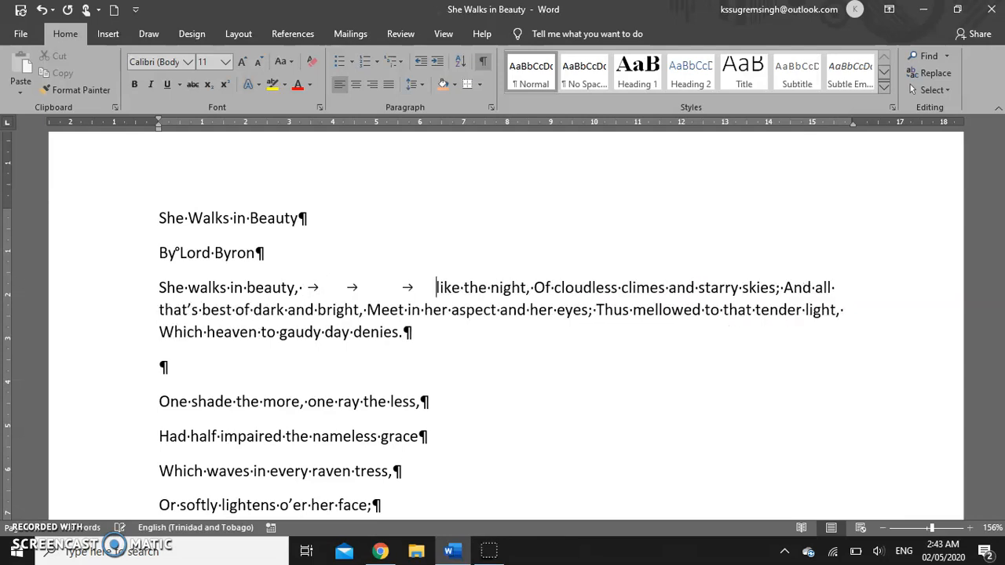
{"action": "key", "text": "Tab"}
{"action": "key", "text": "Tab"}
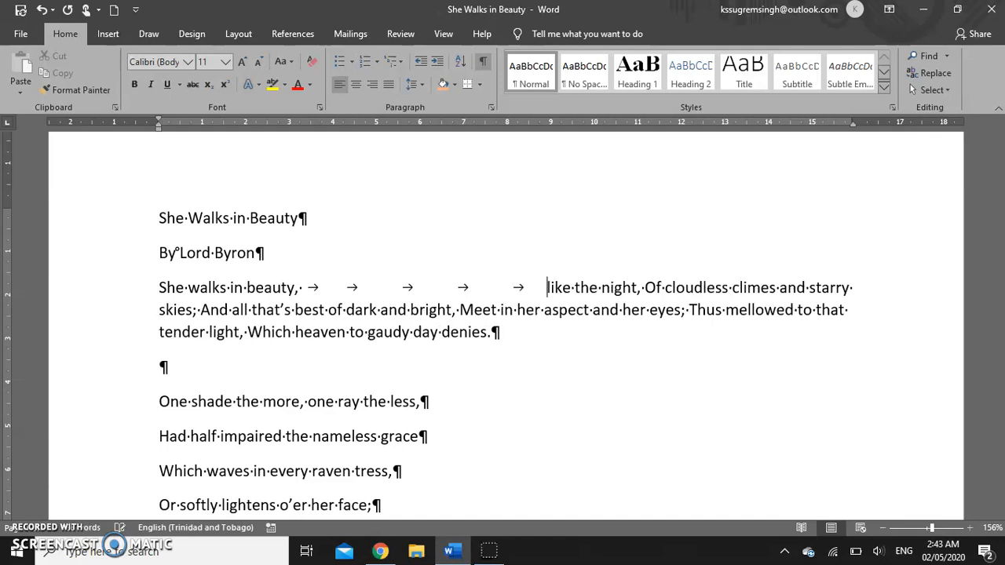
{"action": "key", "text": "Tab"}
- Delete the tabs so 'like the night' directly follows 'beauty,' and scroll through the poem
{"action": "key", "text": "BackSpace"}
{"action": "key", "text": "BackSpace"}
{"action": "key", "text": "BackSpace"}
{"action": "key", "text": "BackSpace"}
{"action": "key", "text": "BackSpace"}
{"action": "key", "text": "BackSpace"}
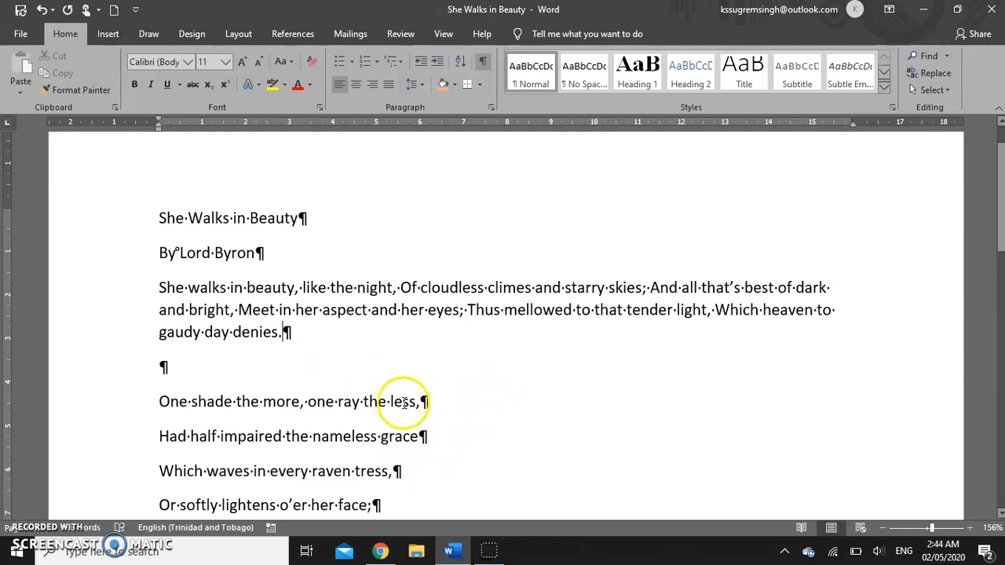
{"action": "scroll", "coordinate": [433, 398], "scroll_direction": "down", "scroll_amount": 1}
{"action": "scroll", "coordinate": [437, 399], "scroll_direction": "down", "scroll_amount": 3}
{"action": "scroll", "coordinate": [354, 346], "scroll_direction": "up", "scroll_amount": 5}
- Create a new blank document and type the Name:, Address:, Telephone: and Work Experience: labels
{"action": "left_click", "coordinate": [115, 10]}
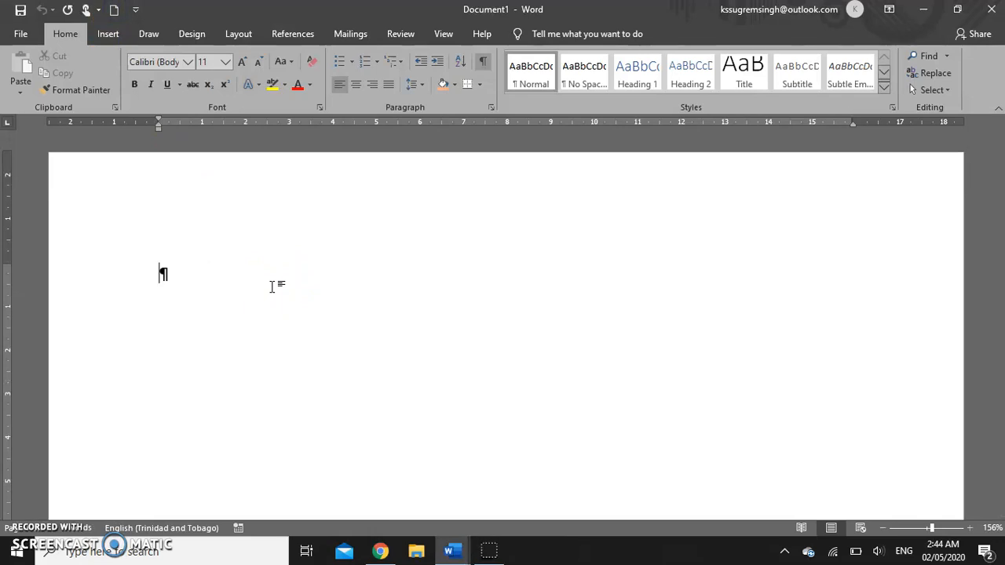
{"action": "type", "text": "Name"}
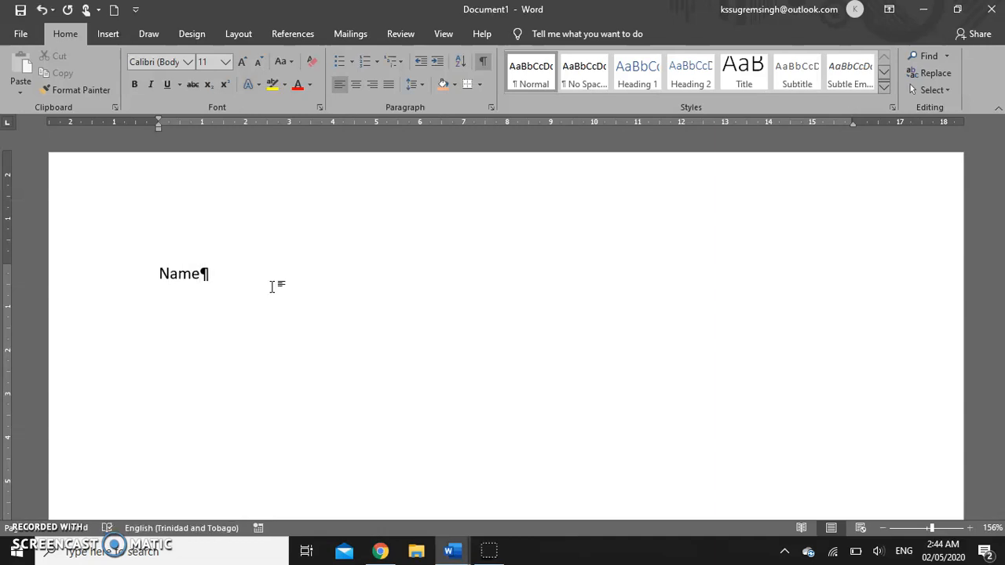
{"action": "type", "text": ":  Address"}
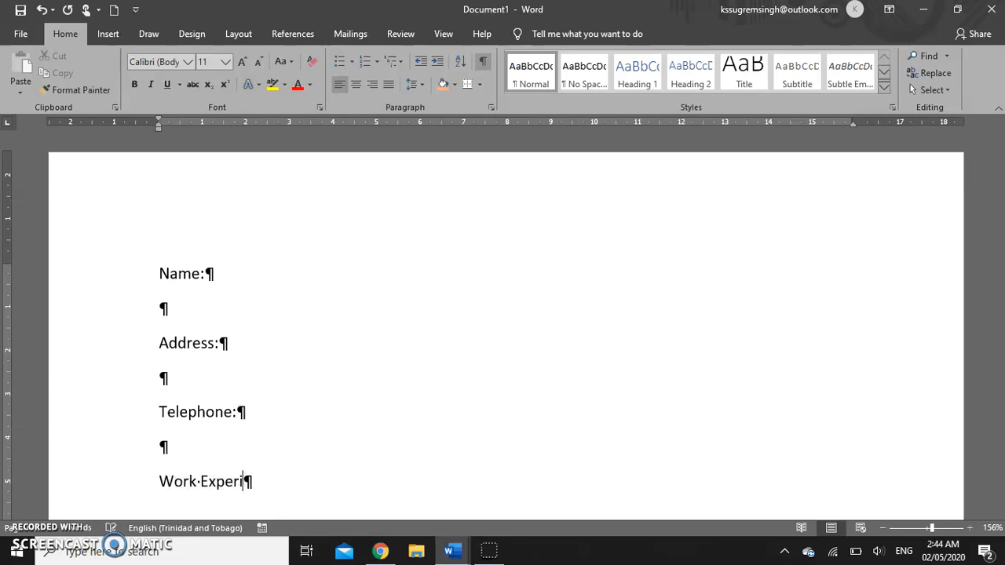
{"action": "type", "text": ":"}
- Add tabs after each label to a common column, removing one extra tab after Work Experience:
{"action": "left_click", "coordinate": [217, 272]}
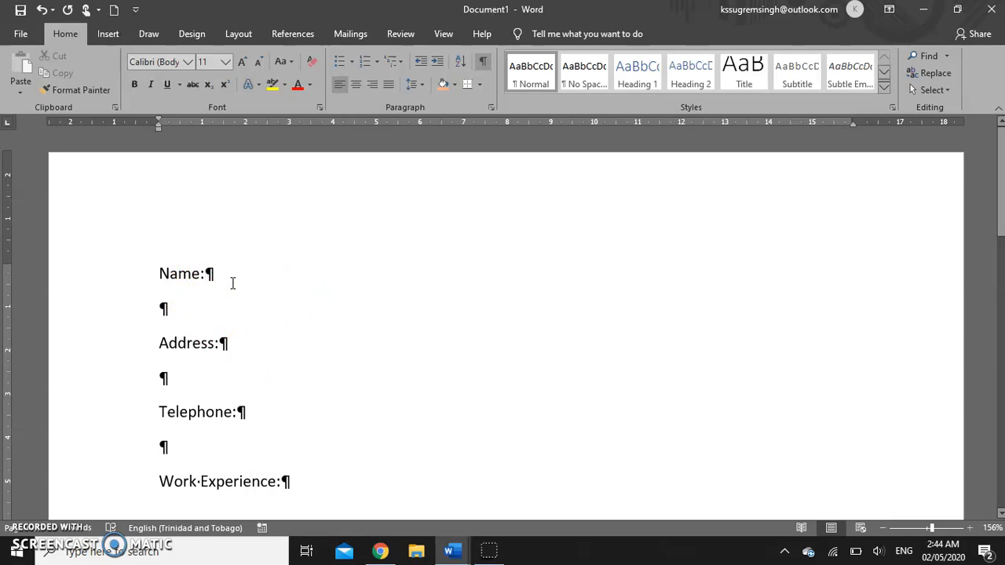
{"action": "key", "text": "Tab"}
{"action": "key", "text": "Tab"}
{"action": "key", "text": "Tab"}
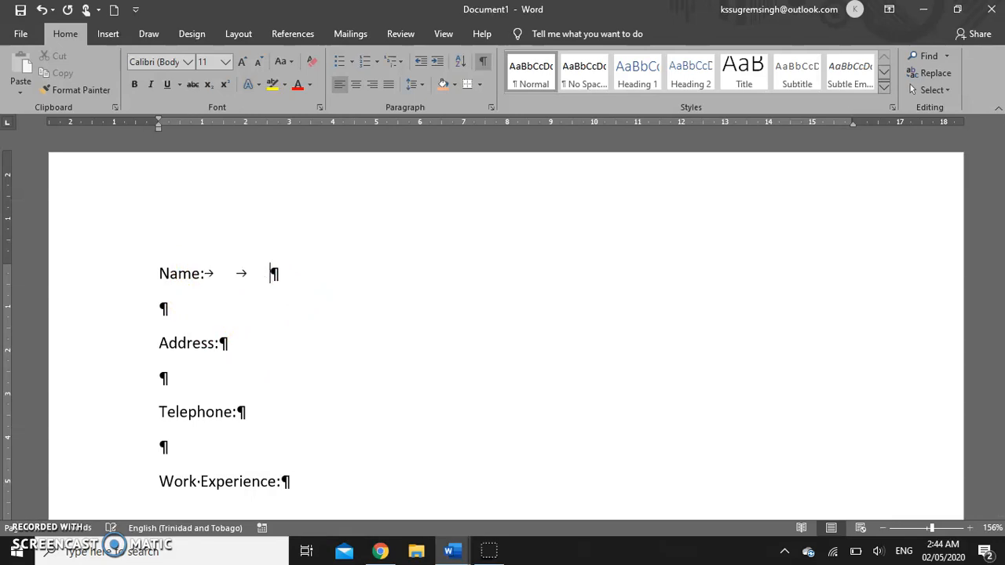
{"action": "left_click", "coordinate": [261, 312]}
{"action": "left_click", "coordinate": [258, 341]}
{"action": "key", "text": "Tab"}
{"action": "key", "text": "Tab"}
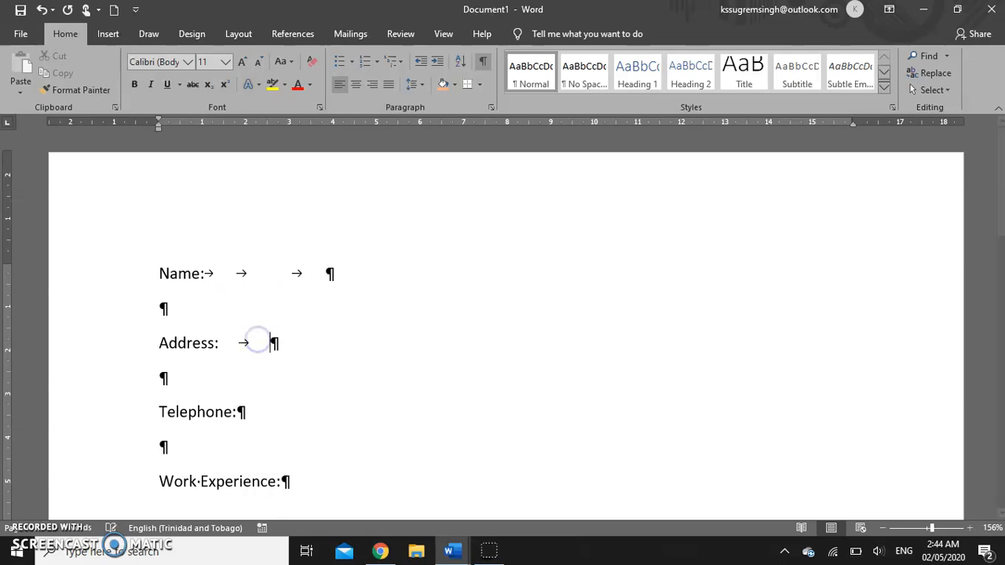
{"action": "left_click", "coordinate": [257, 412]}
{"action": "key", "text": "Tab"}
{"action": "key", "text": "Tab"}
{"action": "left_click", "coordinate": [291, 482]}
{"action": "key", "text": "Tab"}
{"action": "key", "text": "Tab"}
{"action": "left_click", "coordinate": [340, 476]}
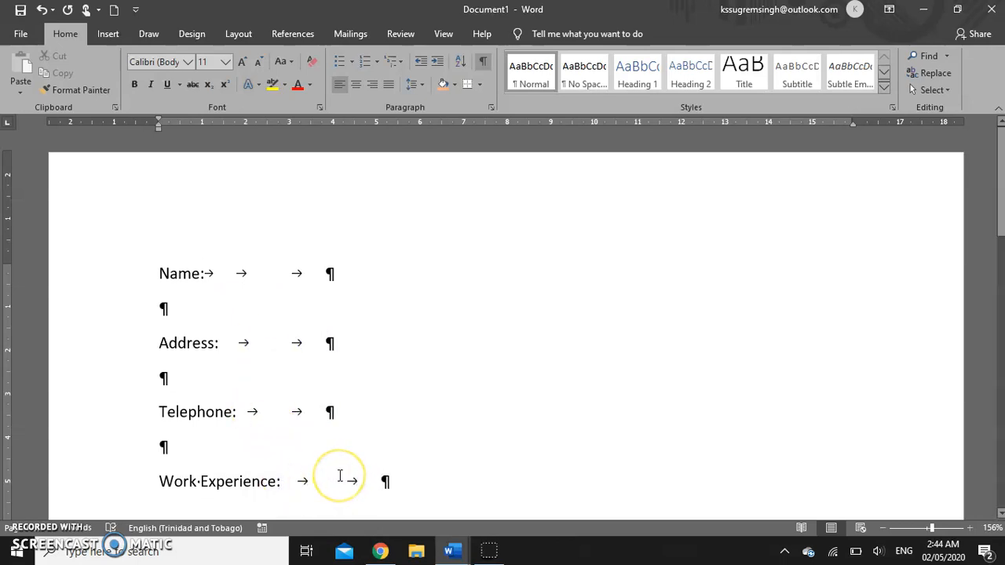
{"action": "key", "text": "BackSpace"}
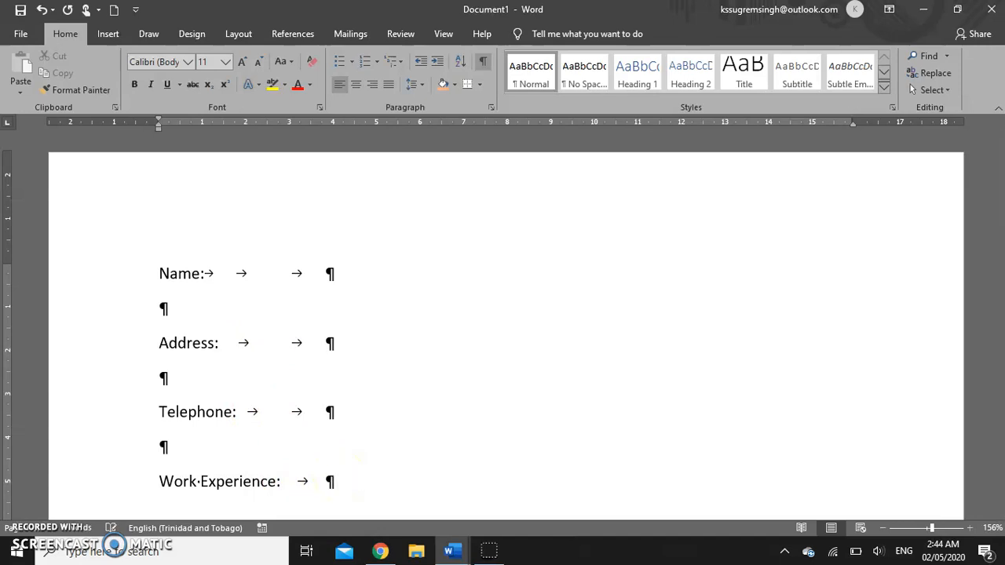
- Enter the applicant's full name and street address beside the Name: and Address: labels
{"action": "left_click", "coordinate": [423, 284]}
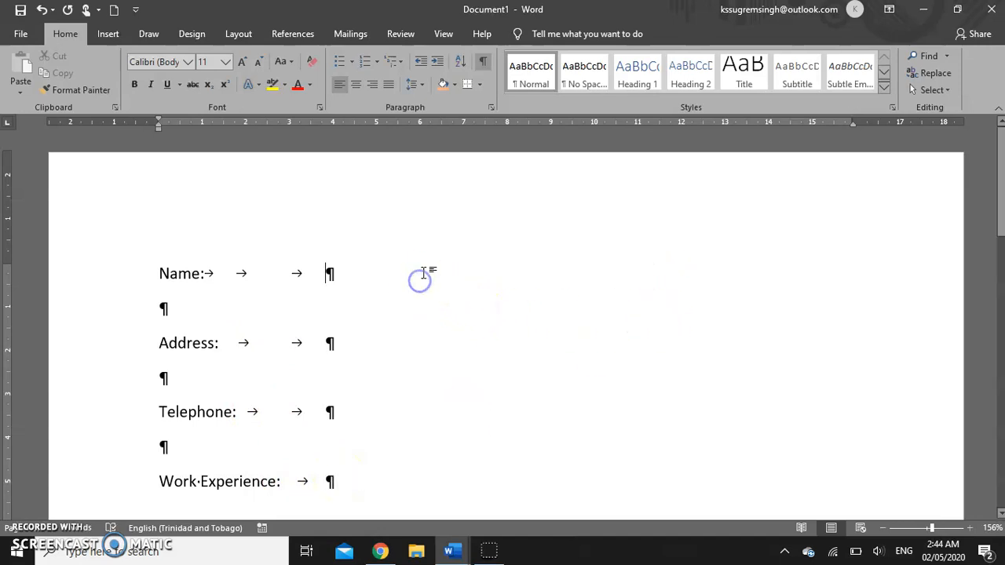
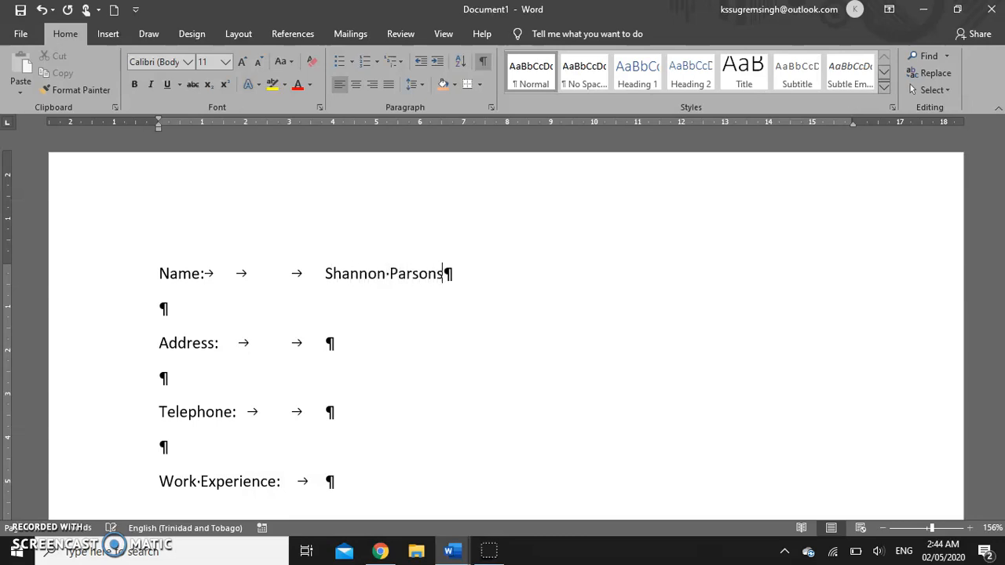
{"action": "left_click", "coordinate": [359, 341]}
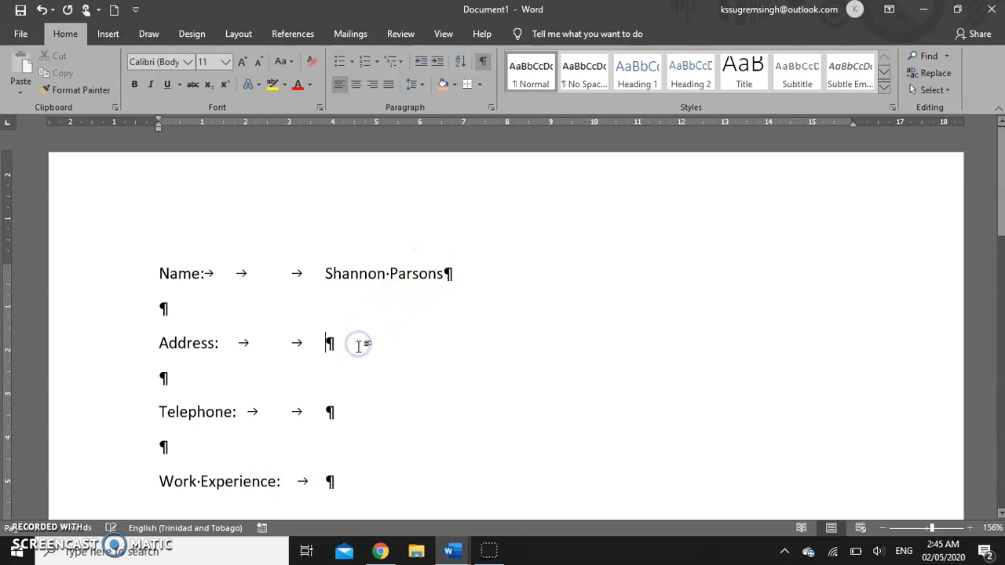
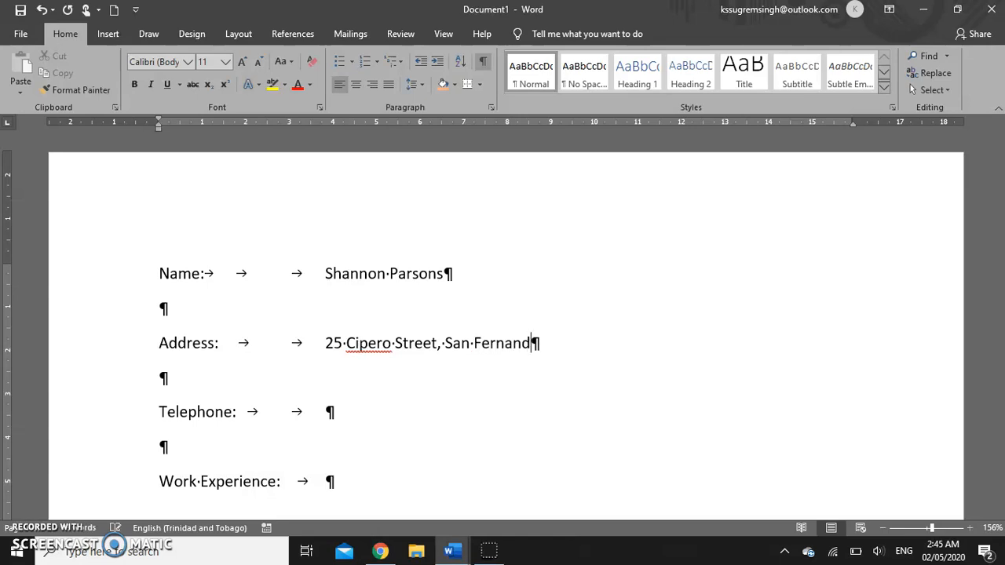
- Enter the telephone number beside Telephone: and place the cursor after the area code
{"action": "left_click", "coordinate": [343, 408]}
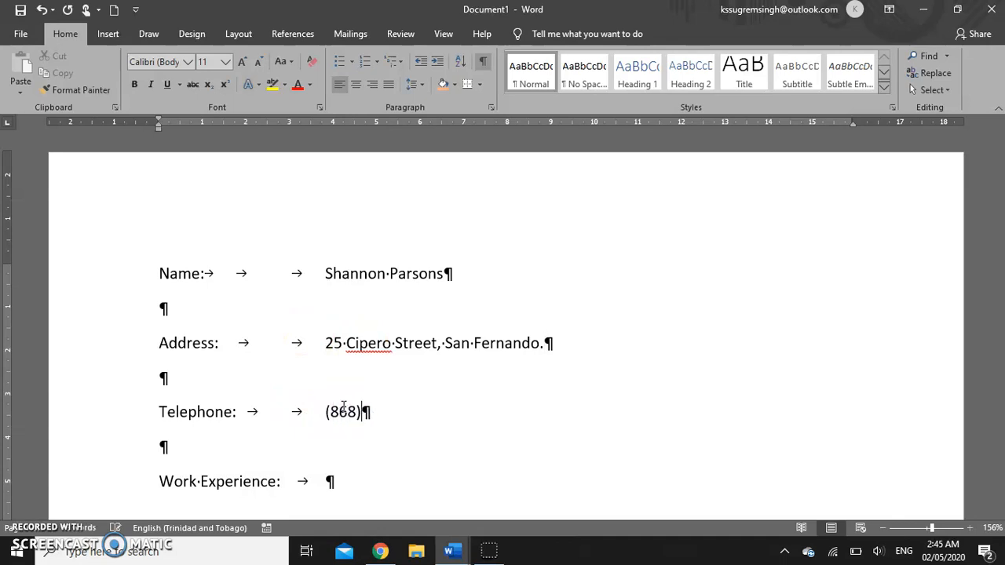
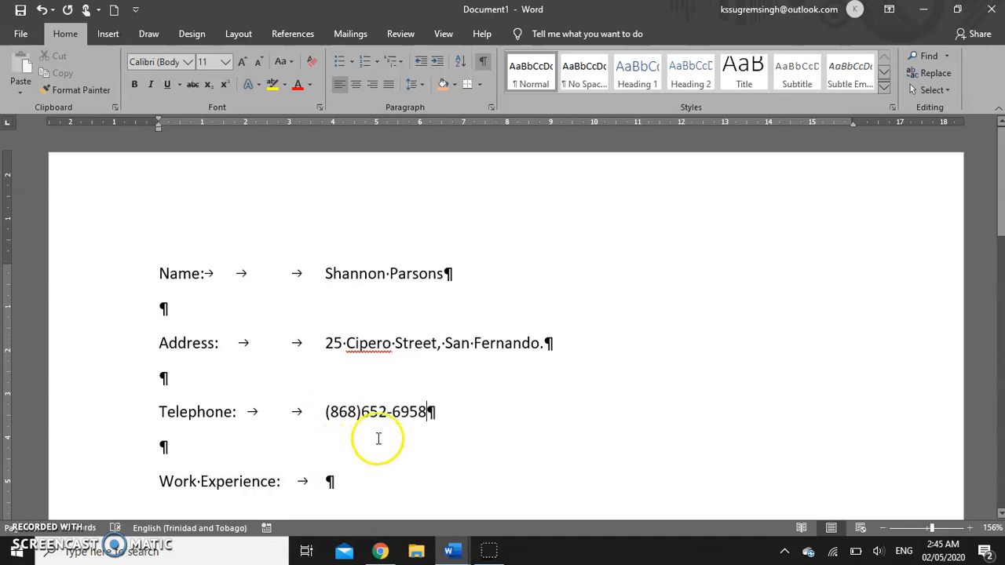
{"action": "left_click", "coordinate": [361, 413]}
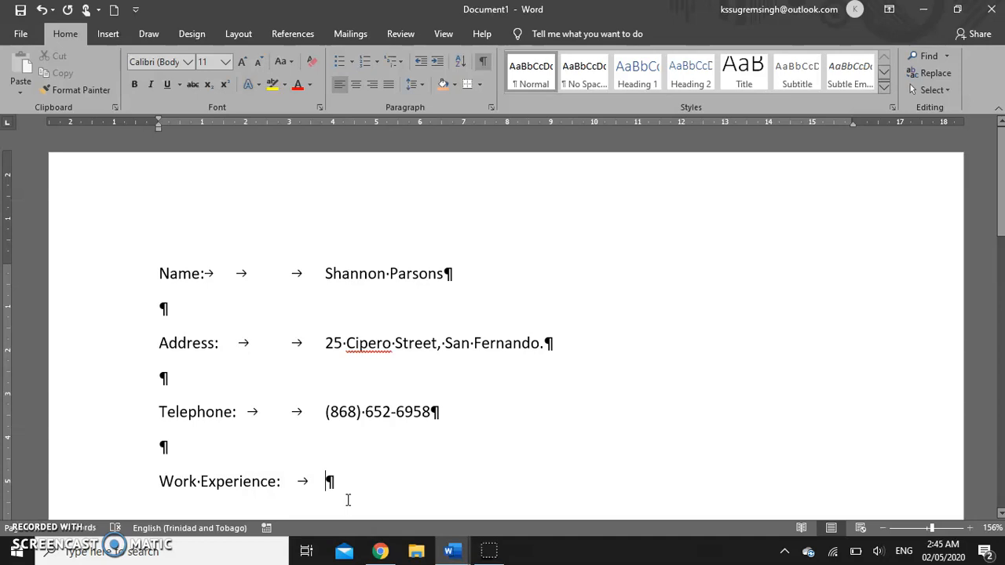
- Type '2018 - Present', tab to 'Massy Stores', and add 'Main Road, Marabella.' below it
{"action": "type", "text": "2"}
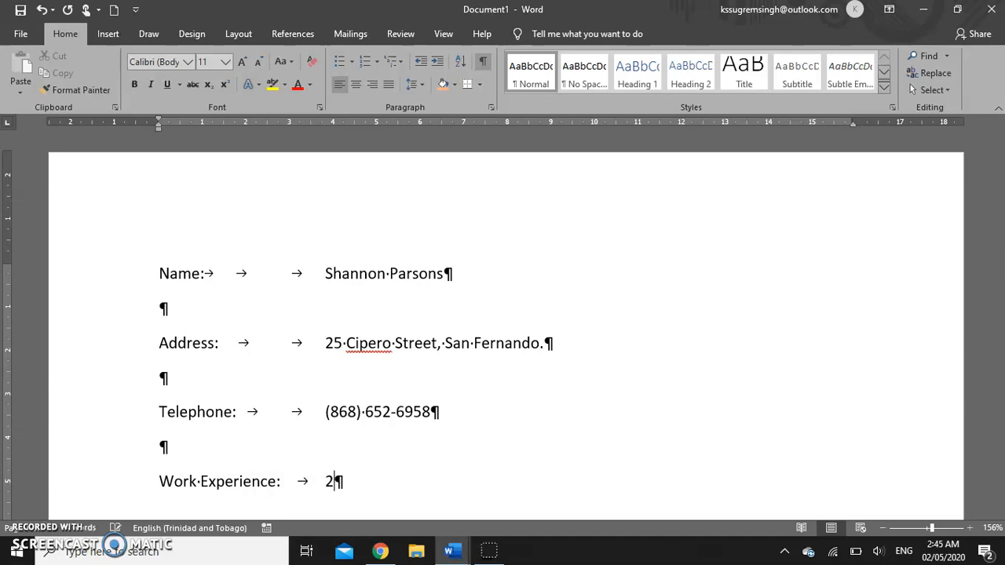
{"action": "type", "text": "018 - Present"}
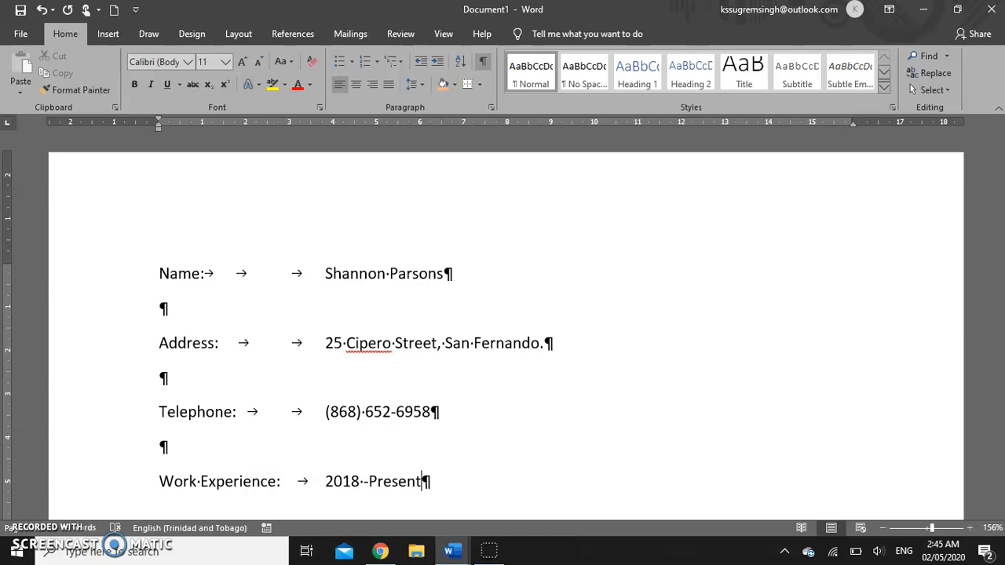
{"action": "key", "text": "Tab"}
{"action": "key", "text": "Tab"}
{"action": "type", "text": "Massy Stores"}
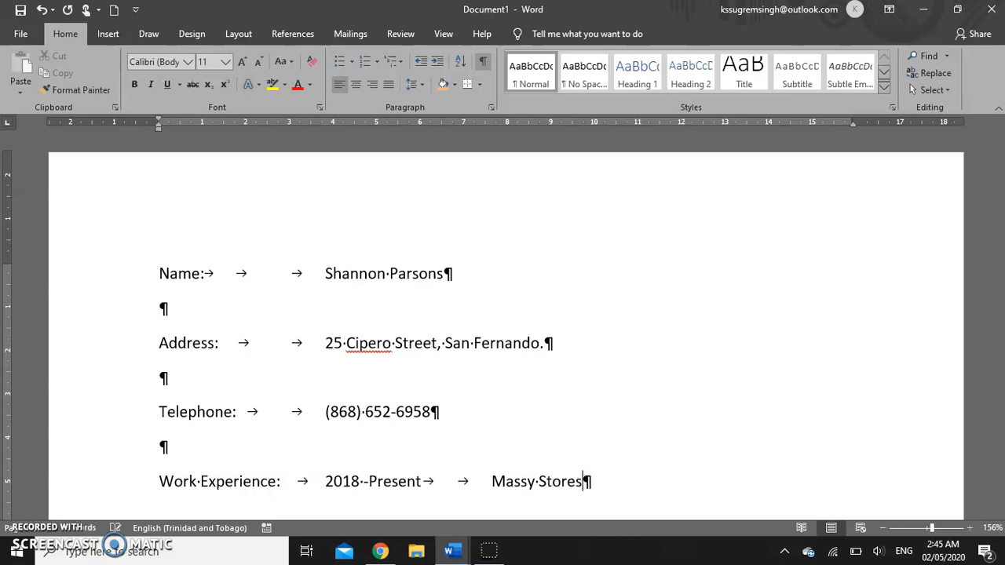
{"action": "key", "text": "Return"}
{"action": "key", "text": "Tab"}
{"action": "key", "text": "Tab"}
{"action": "key", "text": "Tab"}
{"action": "key", "text": "Tab"}
{"action": "key", "text": "Tab"}
{"action": "key", "text": "Tab"}
{"action": "type", "text": "Main Road, Marabella."}
- Add a tab-indented 'Cashier' line under the location
{"action": "key", "text": "Return"}
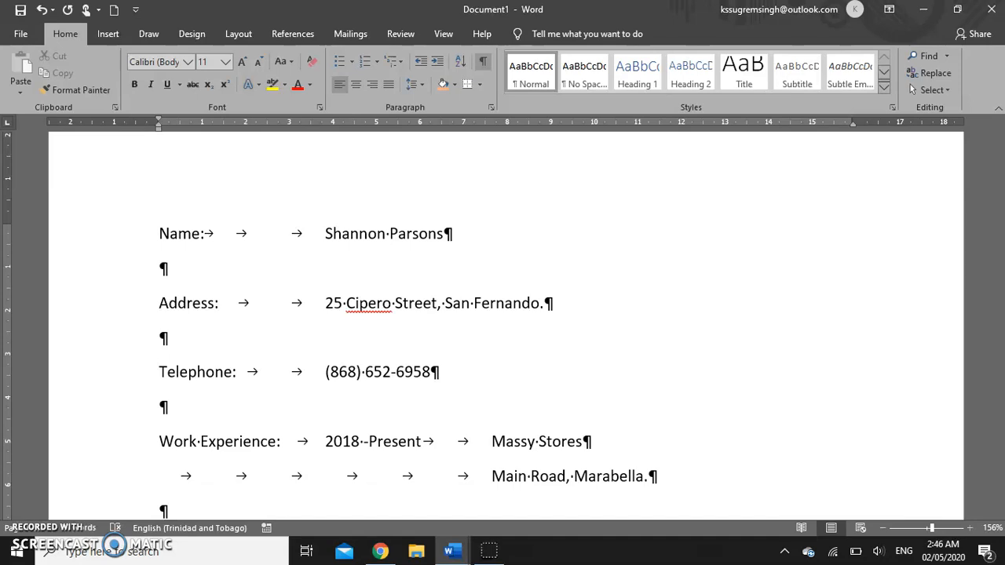
{"action": "key", "text": "Tab"}
{"action": "key", "text": "Tab"}
{"action": "key", "text": "Tab"}
{"action": "type", "text": "Cashier"}
- Make 'Cashier' bold and italic, then start a new blank document
{"action": "scroll", "coordinate": [377, 440], "scroll_direction": "down", "scroll_amount": 1}
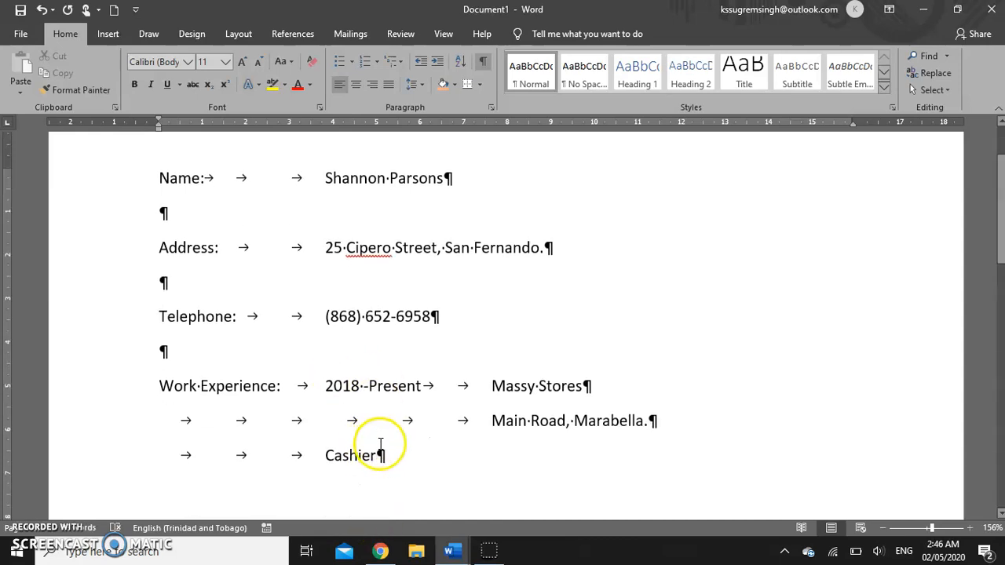
{"action": "left_click_drag", "start_coordinate": [375, 455], "coordinate": [325, 456]}
{"action": "left_click", "coordinate": [135, 86]}
{"action": "left_click", "coordinate": [151, 84]}
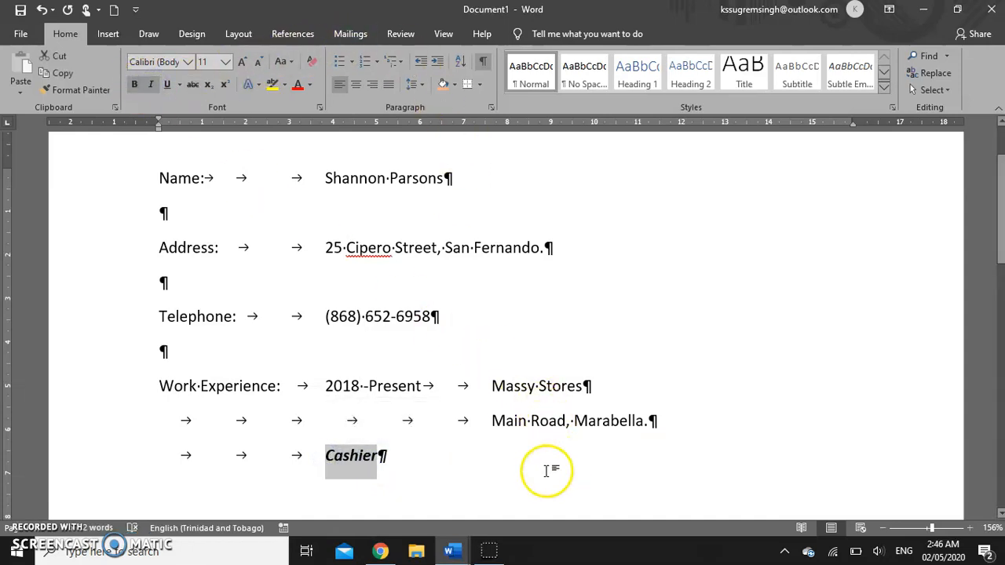
{"action": "left_click", "coordinate": [484, 464]}
{"action": "scroll", "coordinate": [489, 395], "scroll_direction": "up", "scroll_amount": 1}
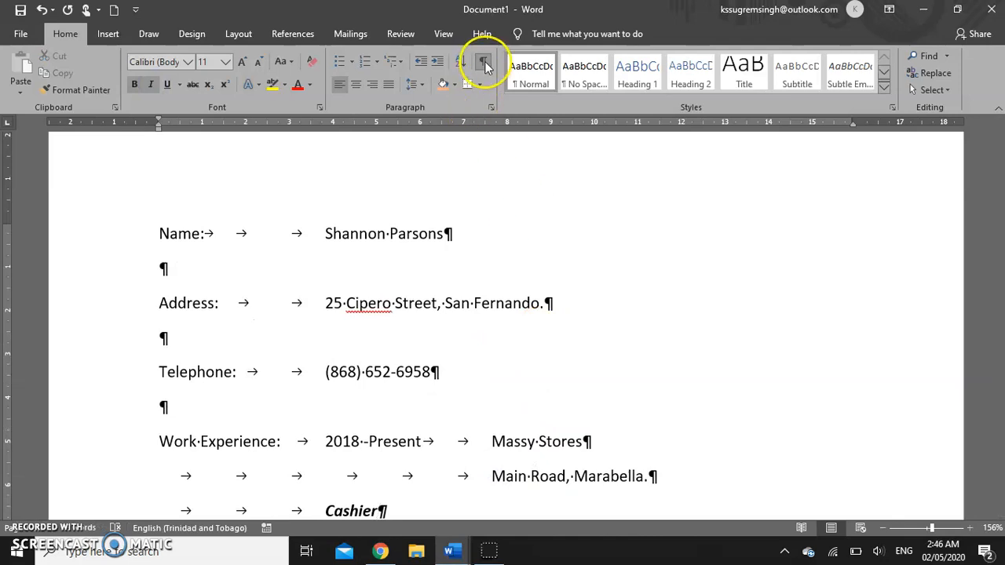
{"action": "scroll", "coordinate": [613, 346], "scroll_direction": "down", "scroll_amount": 3}
{"action": "scroll", "coordinate": [619, 381], "scroll_direction": "up", "scroll_amount": 1}
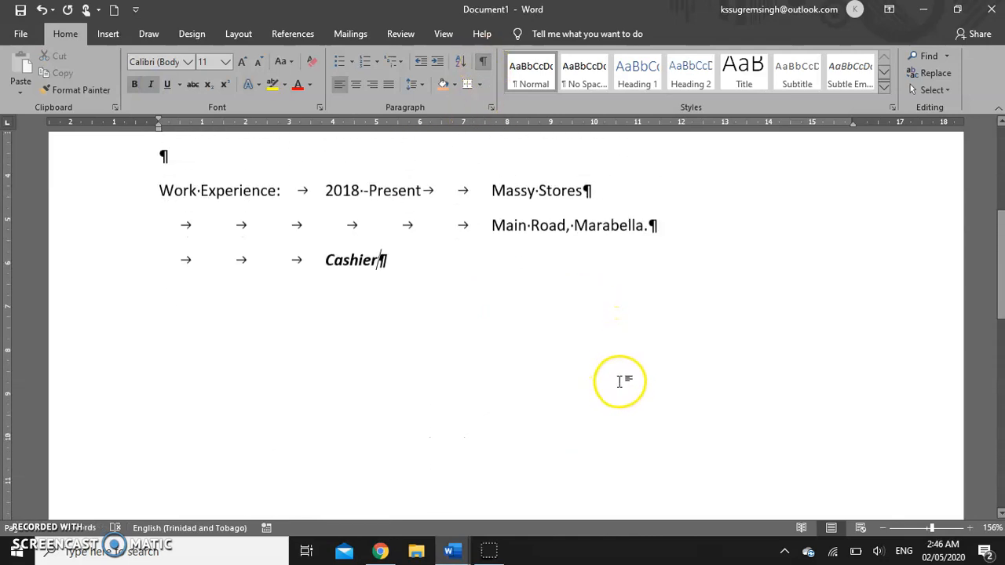
{"action": "scroll", "coordinate": [620, 369], "scroll_direction": "up", "scroll_amount": 3}
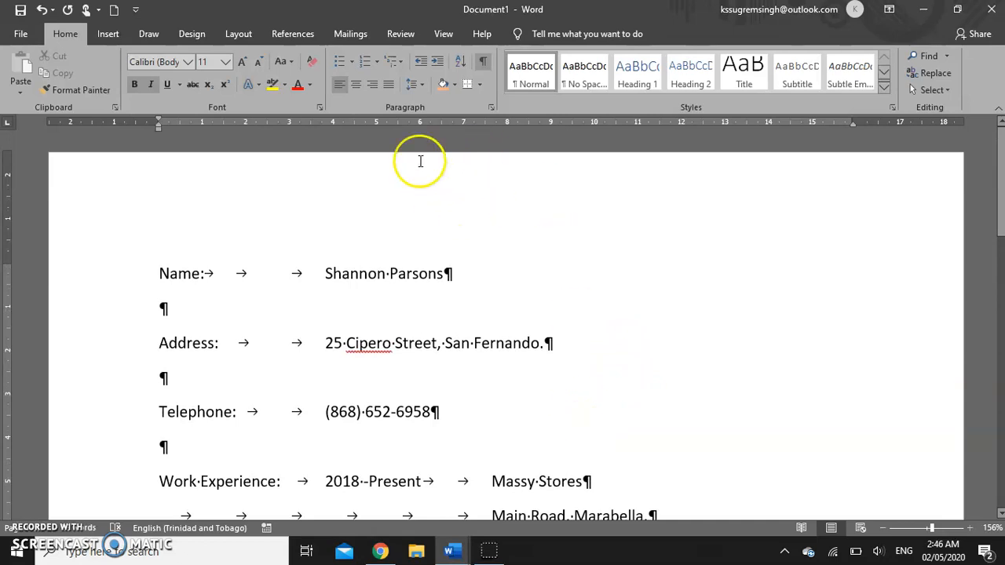
{"action": "left_click", "coordinate": [113, 14]}
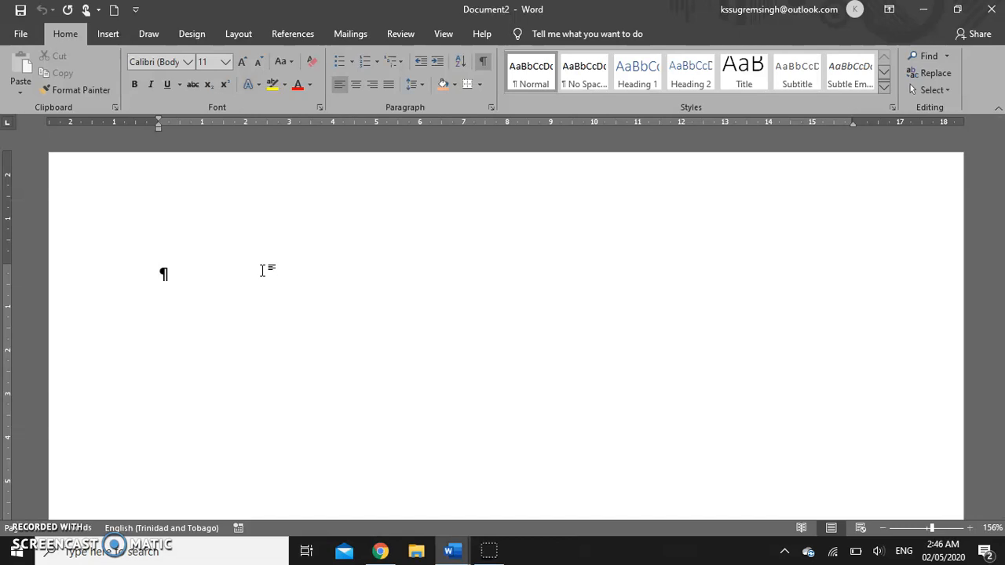
- Type the tab-separated headings 'QTY' and 'ITEM' on the first line
{"action": "type", "text": "QTY"}
{"action": "key", "text": "Tab"}
{"action": "key", "text": "Tab"}
{"action": "key", "text": "Tab"}
{"action": "type", "text": "ITEM"}
{"action": "key", "text": "Return"}
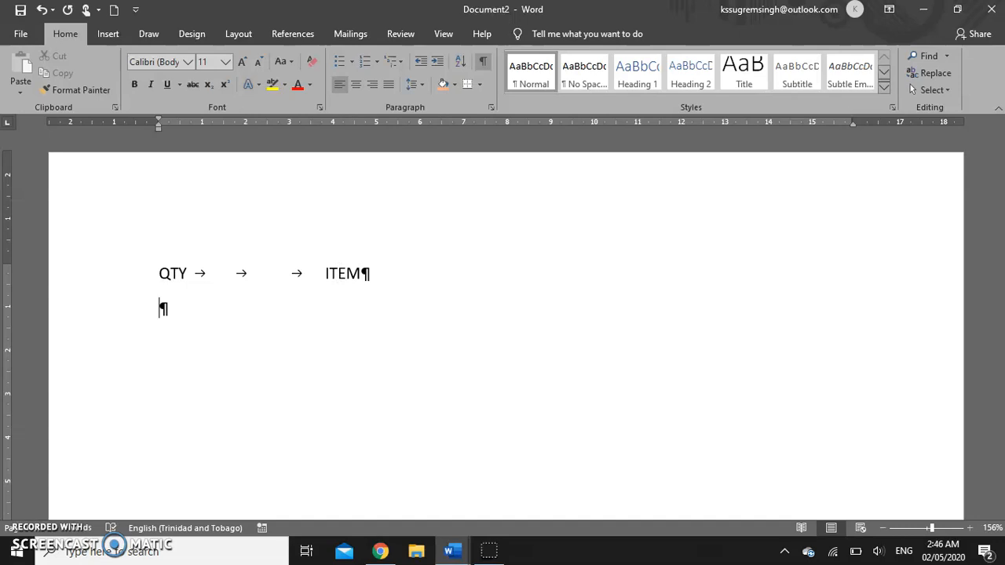
- Add the row '1' tabbed to 'loaf of bread' and undo the automatic numbering
{"action": "type", "text": "1"}
{"action": "key", "text": "Tab"}
{"action": "key", "text": "Tab"}
{"action": "key", "text": "Tab"}
{"action": "type", "text": "loac"}
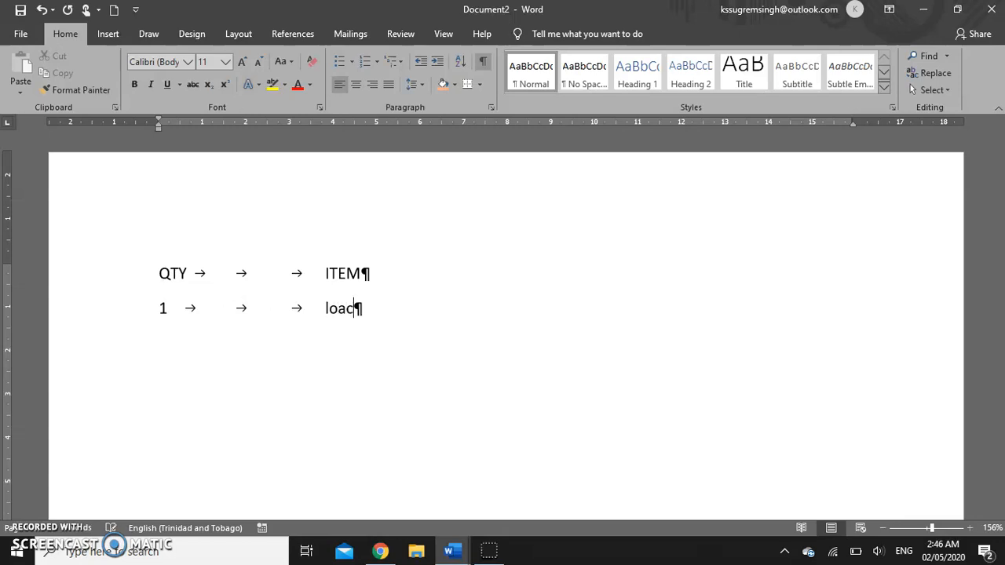
{"action": "key", "text": "BackSpace"}
{"action": "type", "text": "f of bread"}
{"action": "key", "text": "Return"}
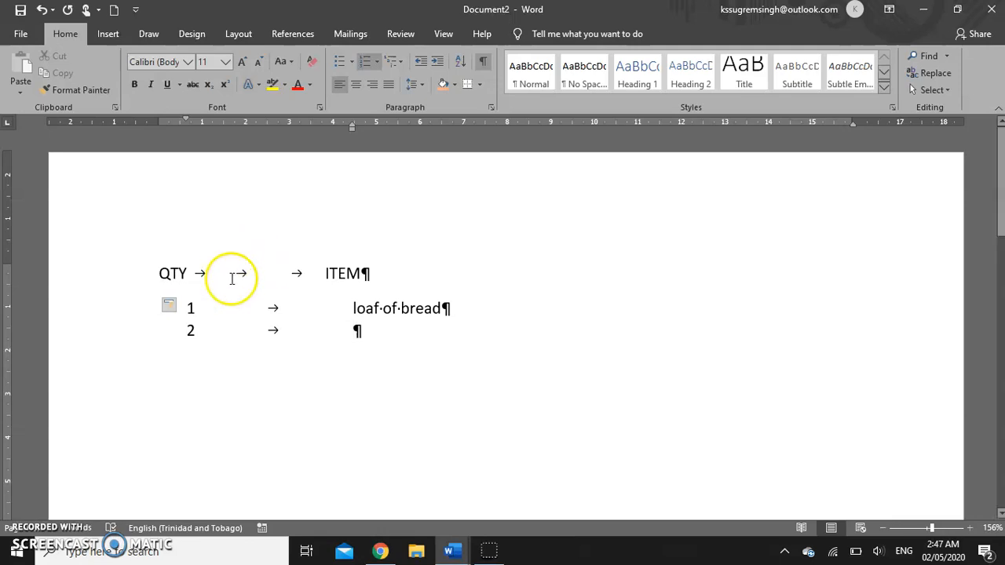
{"action": "left_click", "coordinate": [42, 10]}
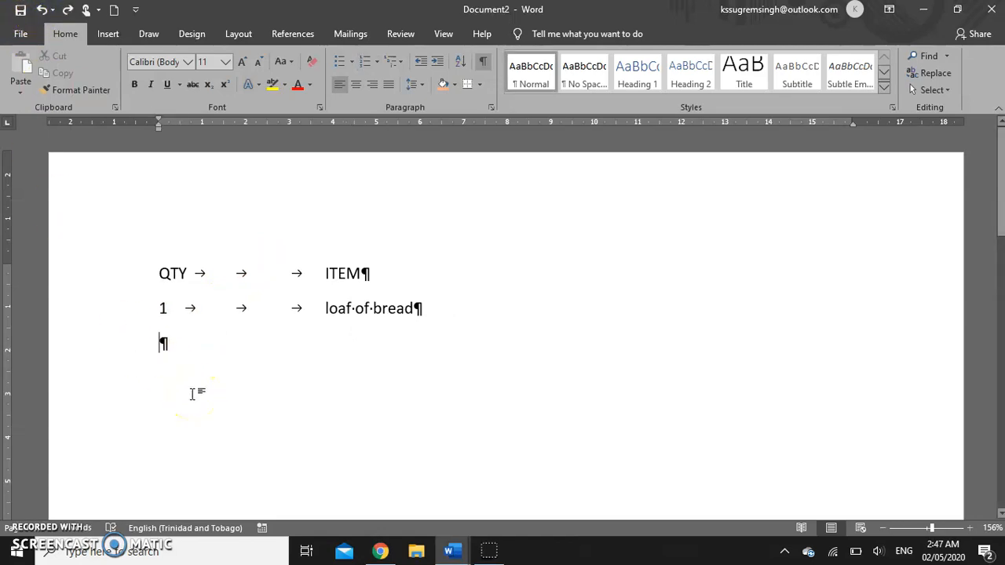
- Add the row '1' tabbed to 'container of milk'
{"action": "type", "text": "1"}
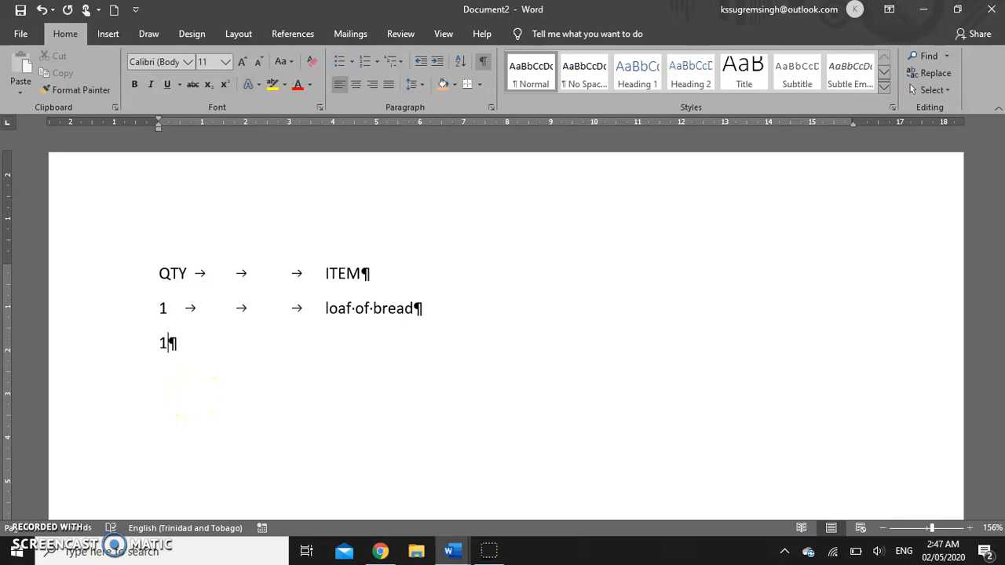
{"action": "key", "text": "Tab"}
{"action": "key", "text": "Tab"}
{"action": "key", "text": "Tab"}
{"action": "type", "text": "c"}
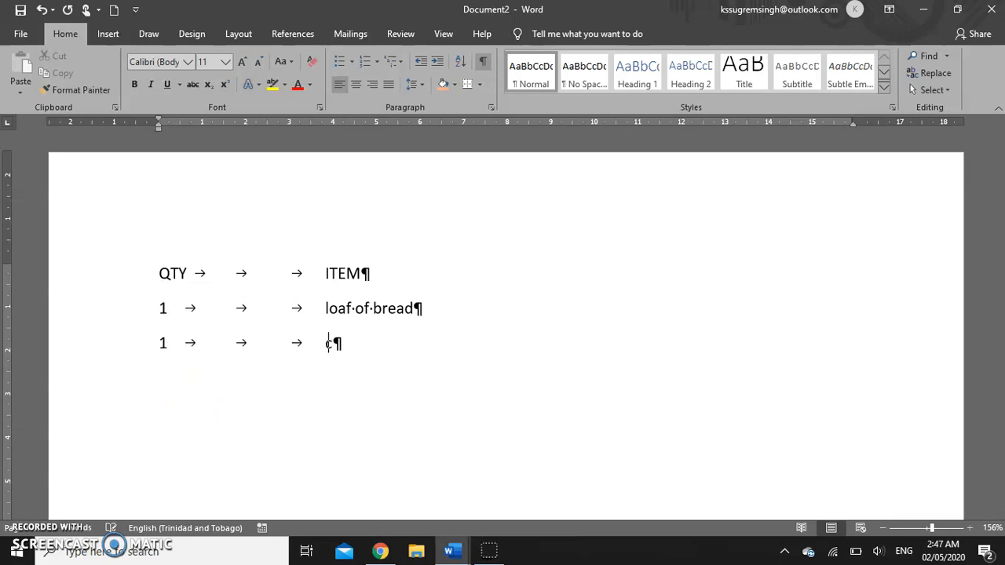
{"action": "type", "text": "ontainer of milk"}
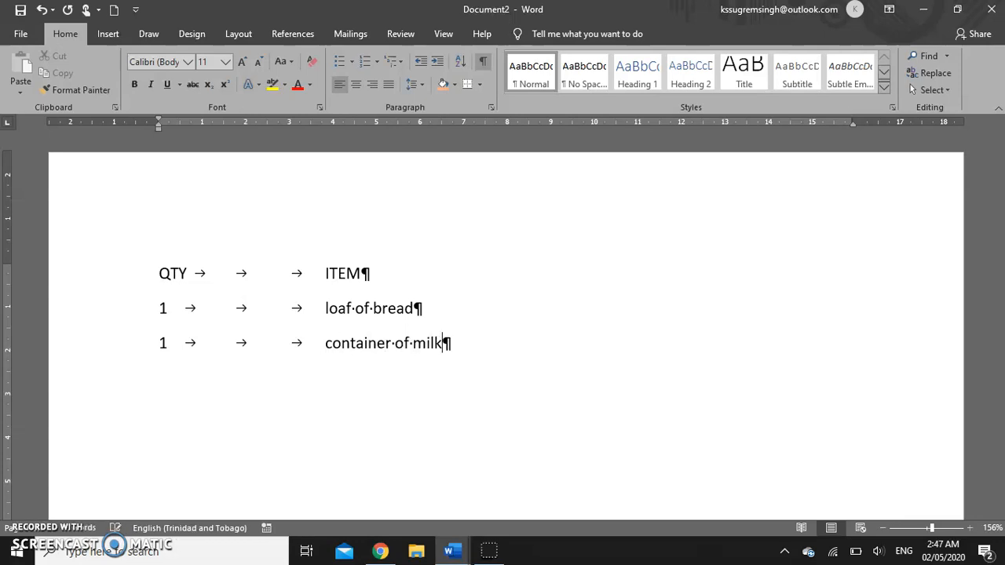
{"action": "key", "text": "Return"}
- Add the row '2' tabbed to 'sticks of butter' on the last line
{"action": "left_click", "coordinate": [163, 377]}
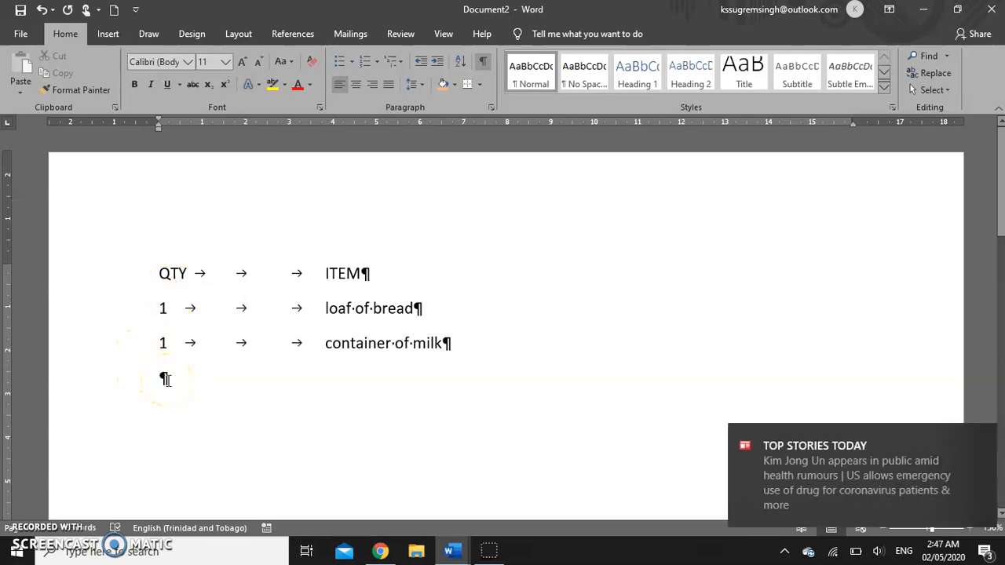
{"action": "left_click", "coordinate": [201, 375]}
{"action": "type", "text": "2"}
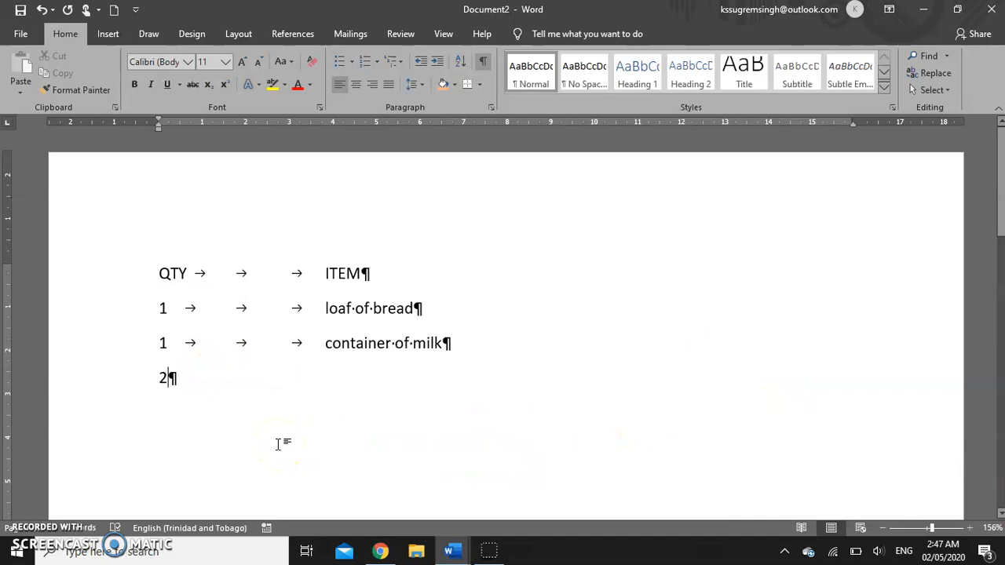
{"action": "key", "text": "Tab"}
{"action": "key", "text": "Tab"}
{"action": "key", "text": "Tab"}
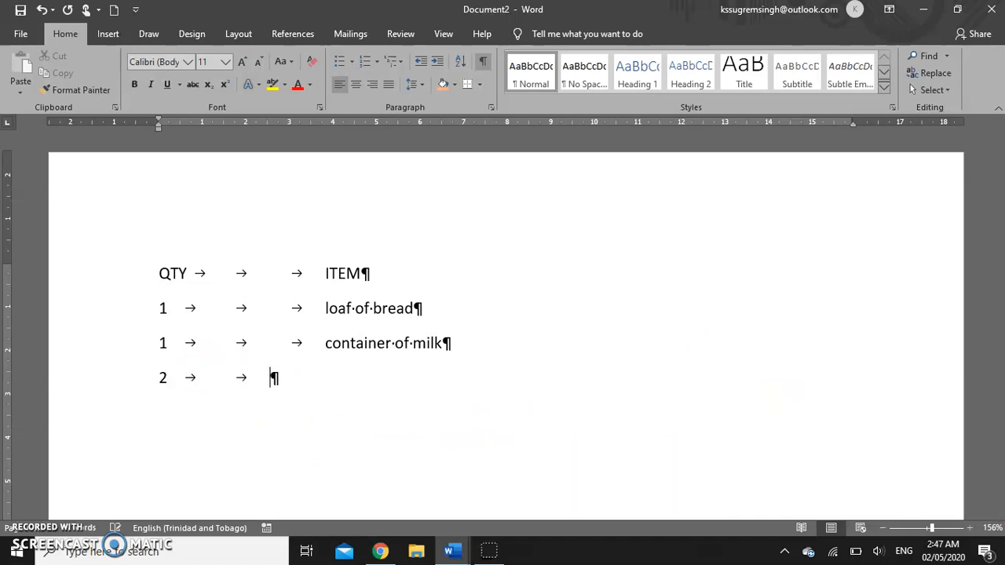
{"action": "type", "text": "sticks of"}
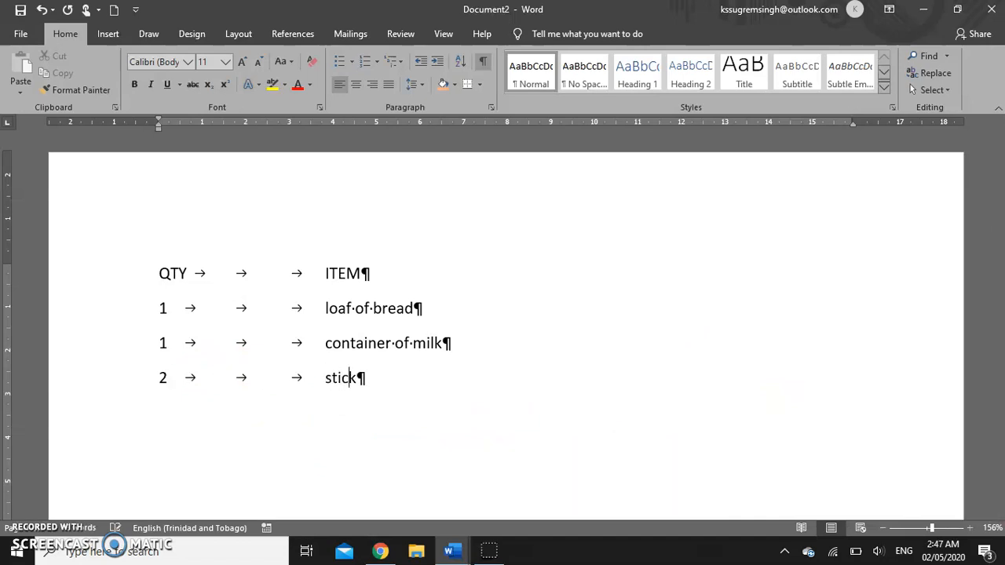
{"action": "type", "text": "utter"}
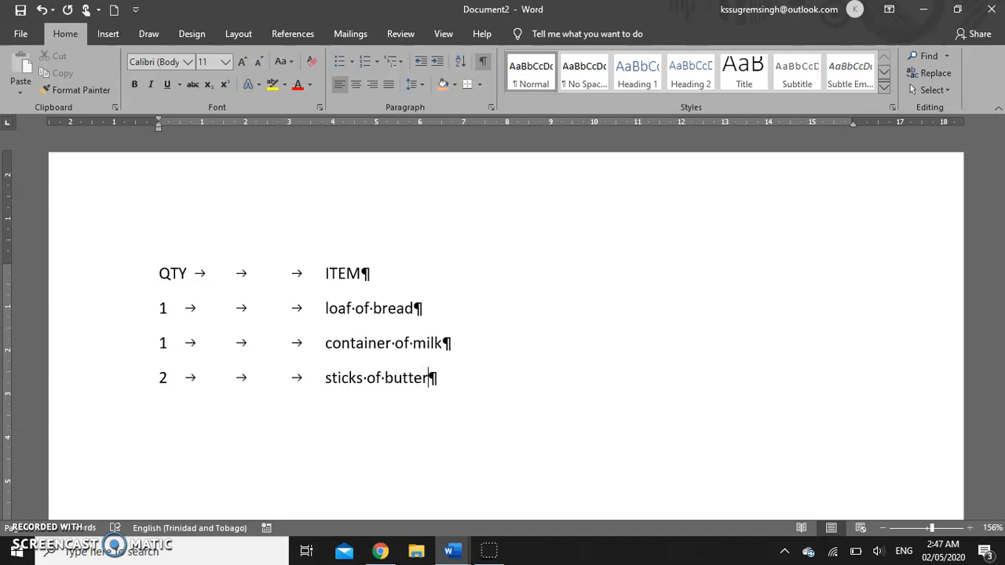
- Toggle Show/Hide ¶, select the tabs between '1' and 'loaf of bread', then hide formatting marks
{"action": "left_click", "coordinate": [484, 65]}
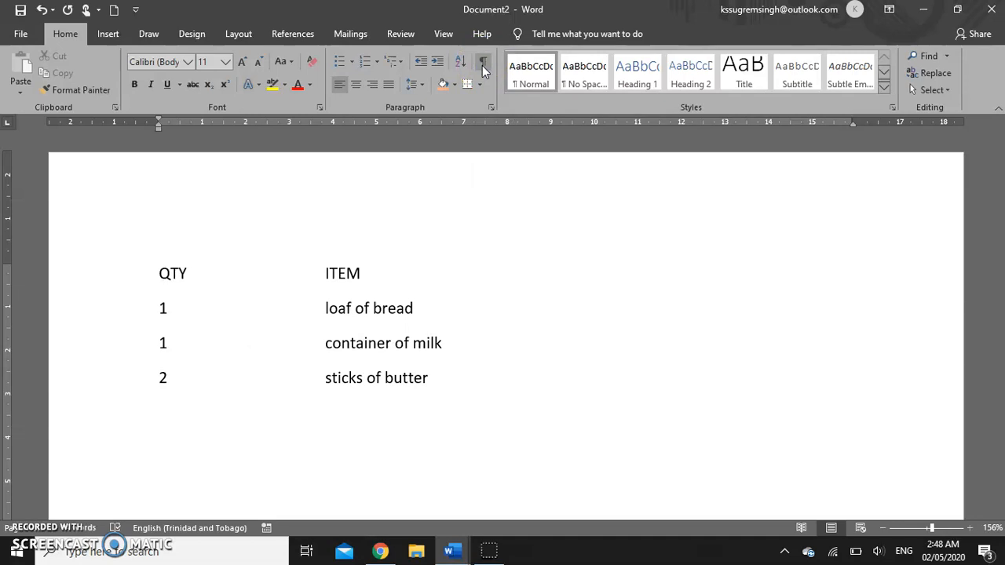
{"action": "left_click", "coordinate": [483, 64]}
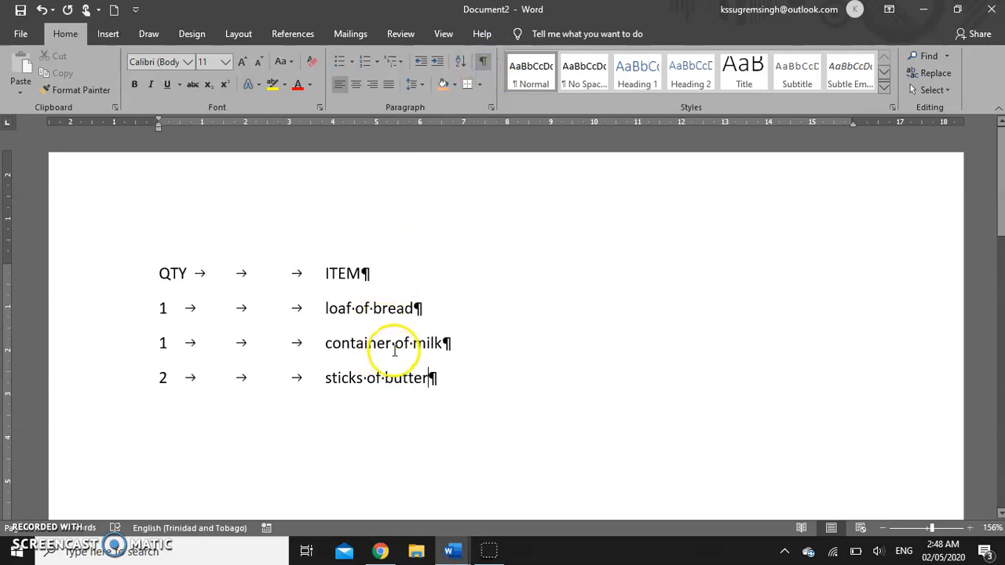
{"action": "left_click_drag", "start_coordinate": [392, 344], "coordinate": [396, 349]}
{"action": "left_click_drag", "start_coordinate": [168, 307], "coordinate": [313, 309]}
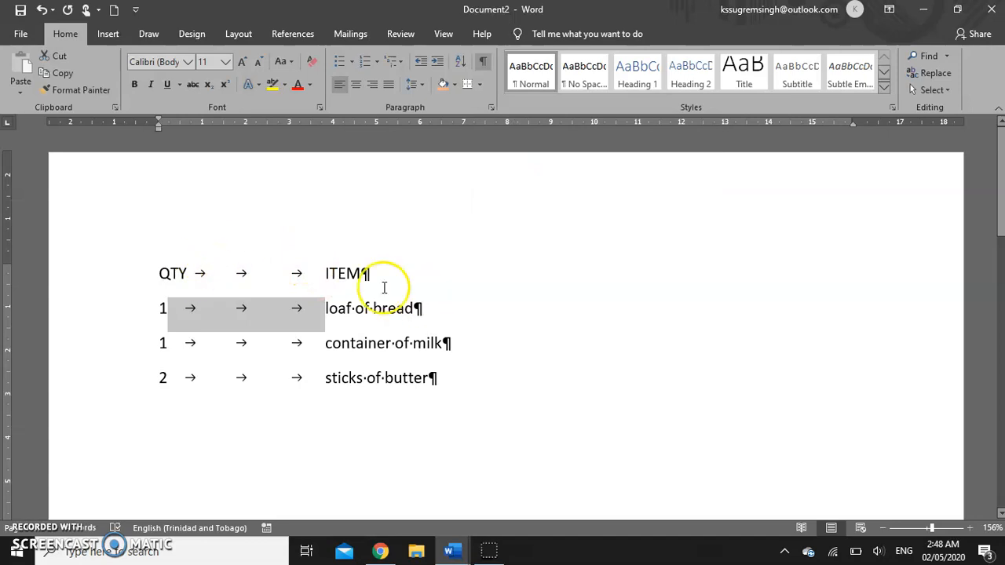
{"action": "left_click", "coordinate": [483, 71]}
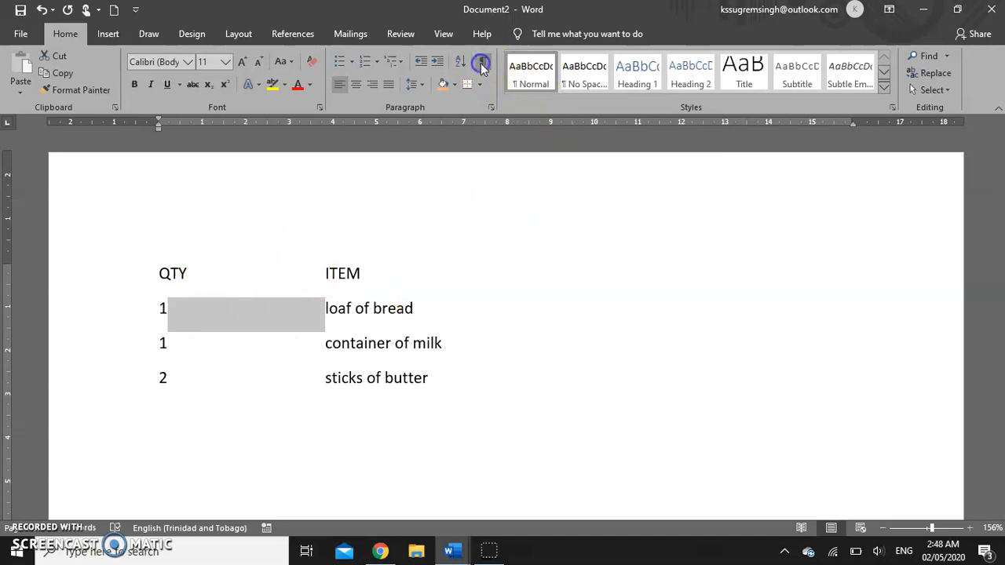